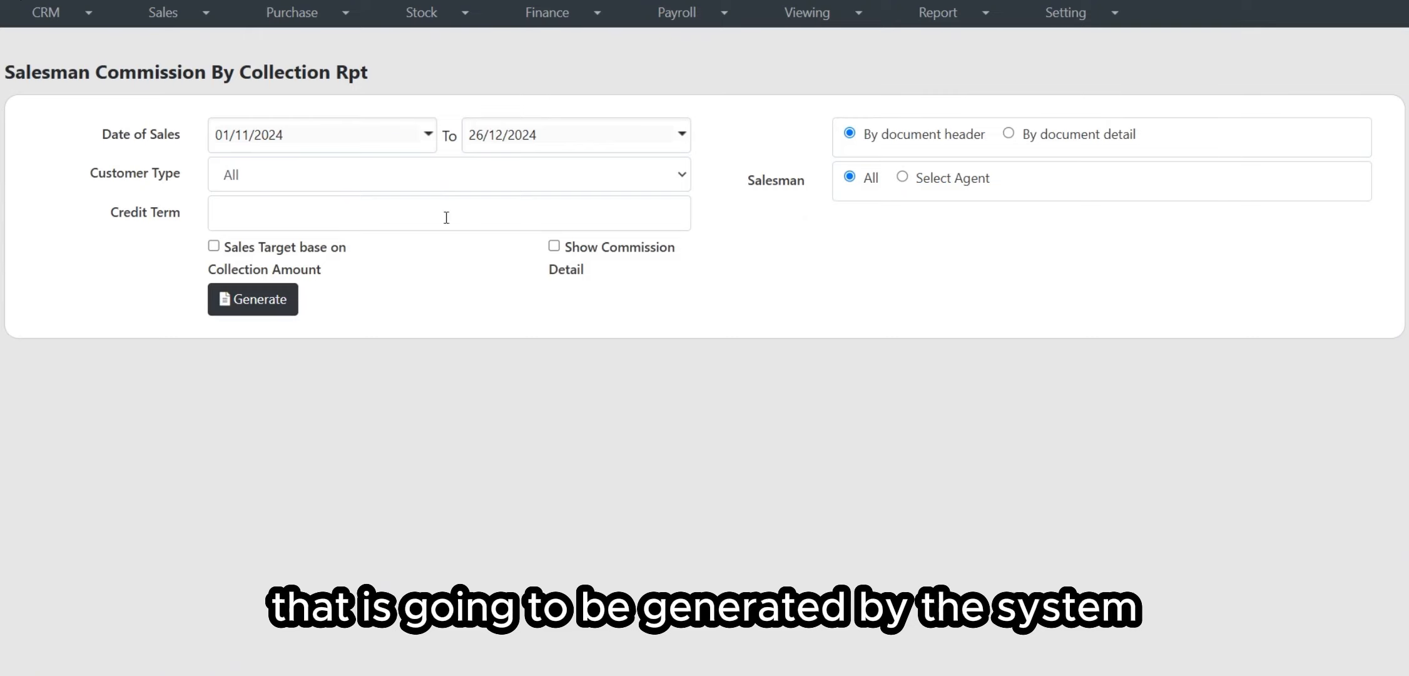
Review the report's filters for sales date, customer type, credit term, salesman, collection-based sales target and commission detail
drag(99, 134, 186, 134)
click(113, 179)
drag(91, 172, 173, 176)
drag(112, 211, 187, 221)
click(473, 286)
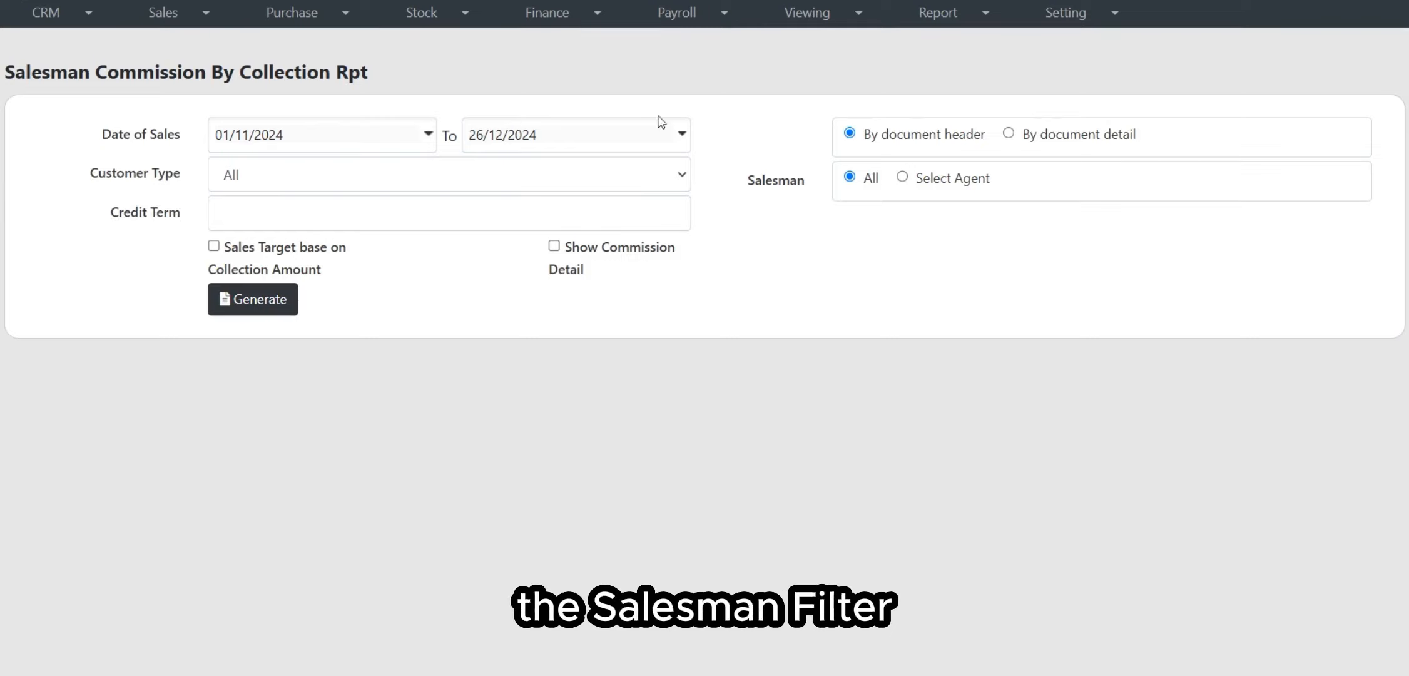
drag(742, 186, 784, 196)
click(751, 225)
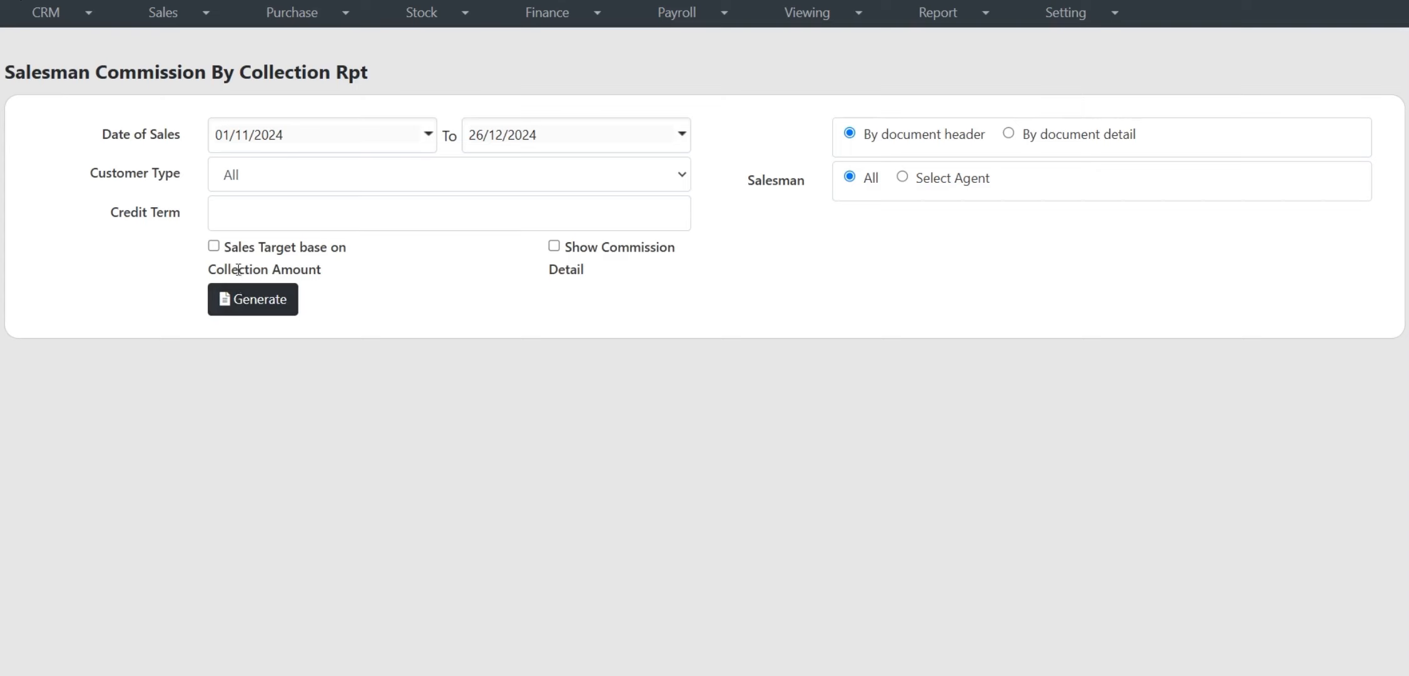
drag(229, 247, 346, 268)
click(682, 276)
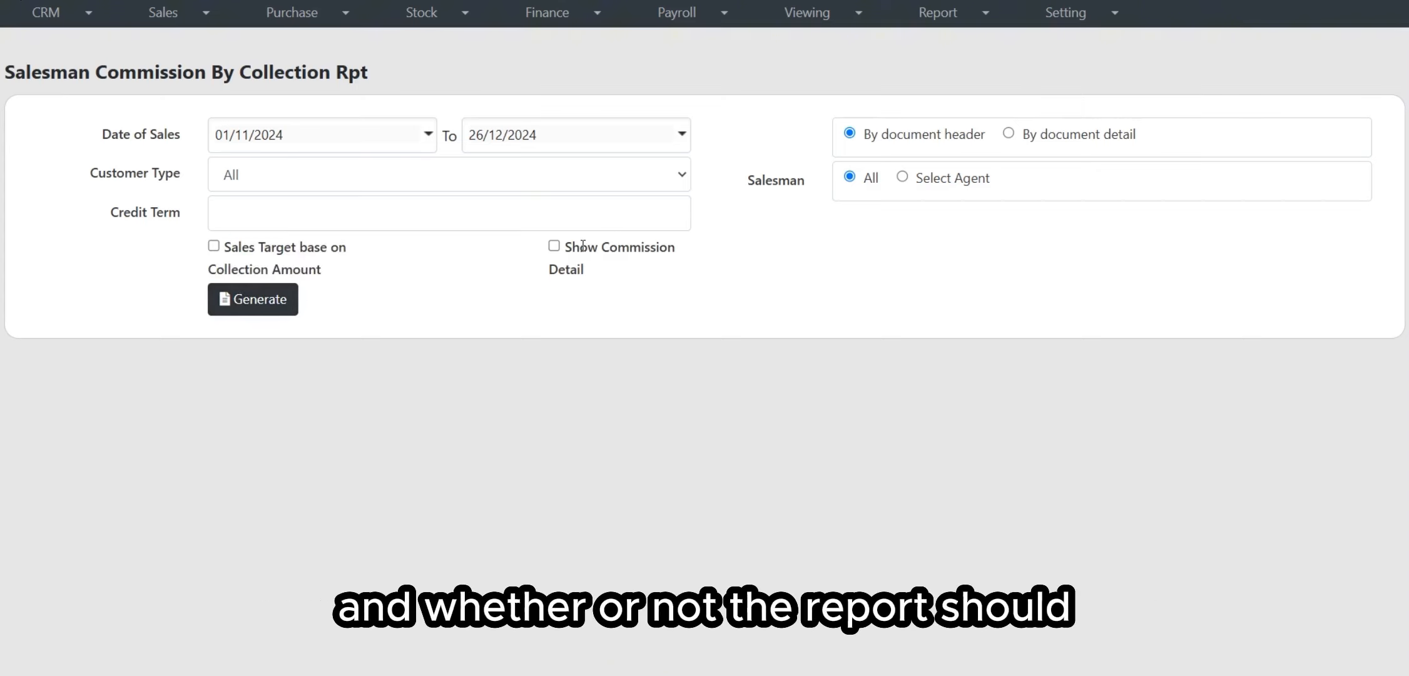
drag(570, 246, 655, 281)
click(604, 281)
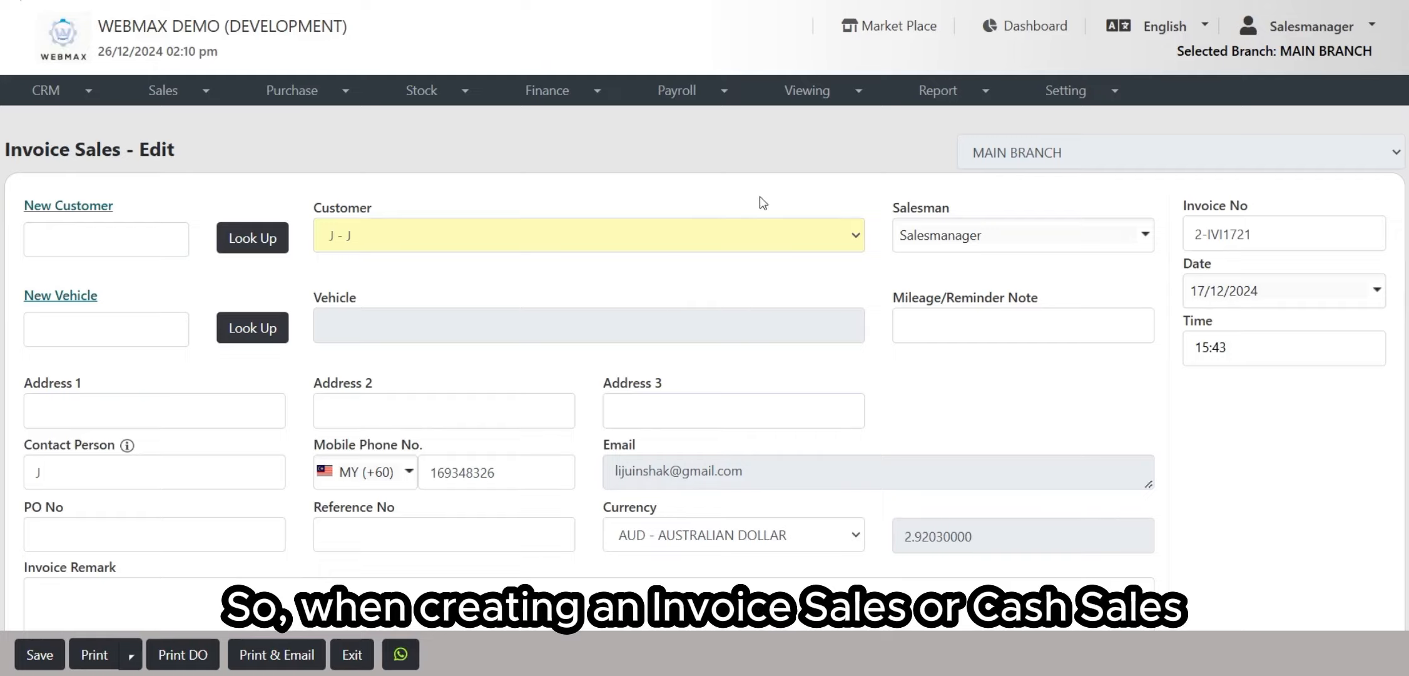
Examine the sales invoice's Salesman field in the header and the Employee entry in its item list
scroll(760, 195, down, 1)
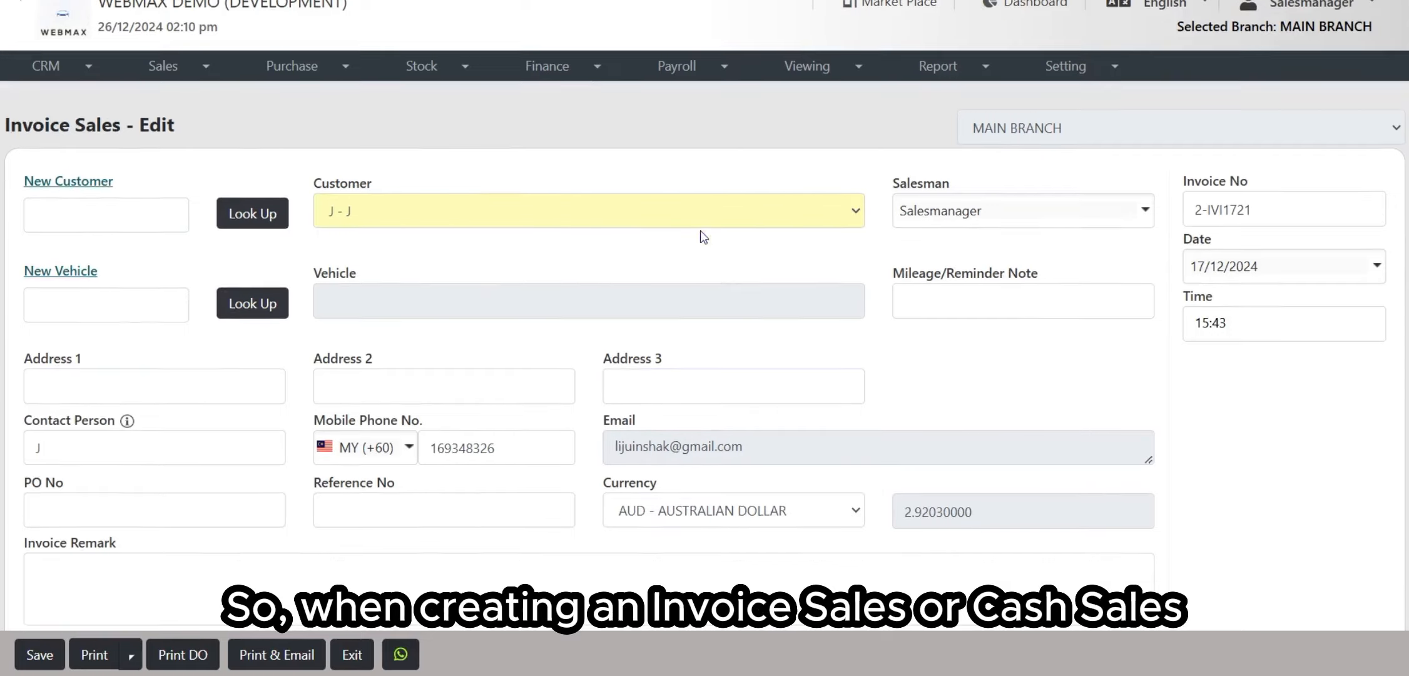
scroll(700, 231, down, 1)
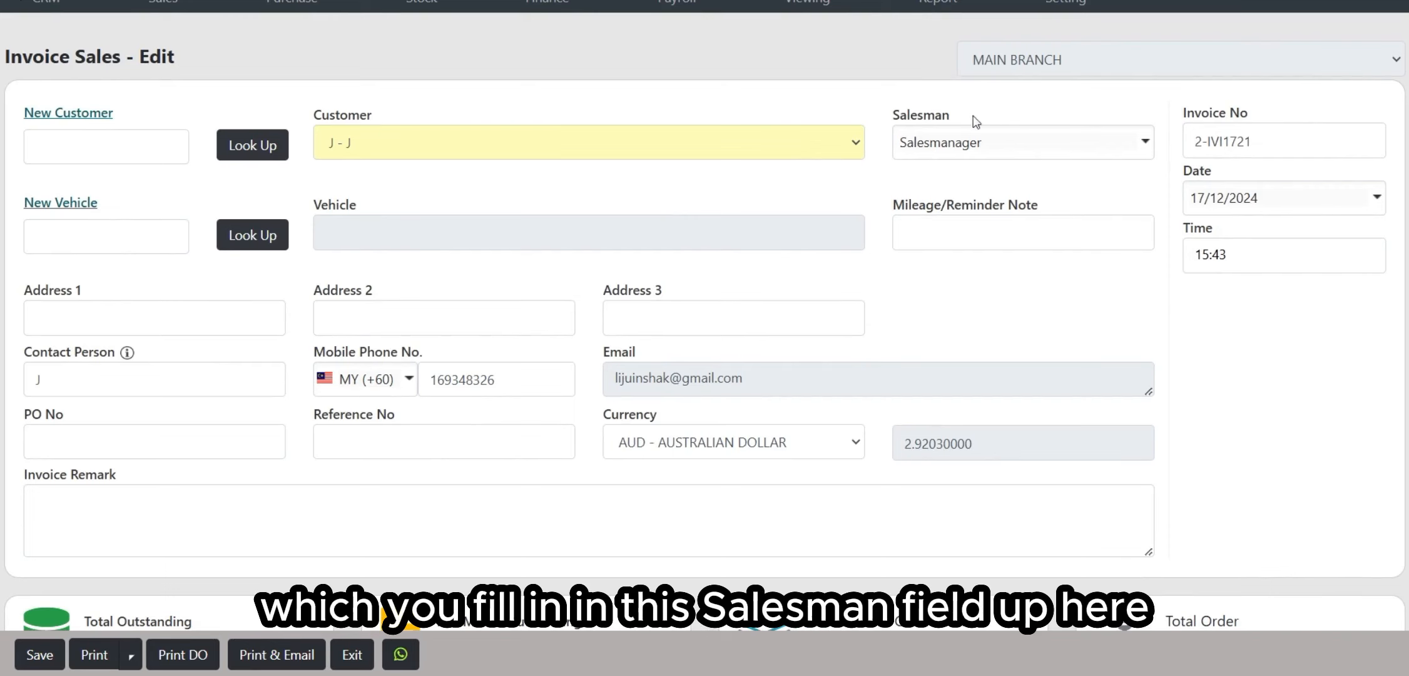
click(1066, 139)
click(1049, 105)
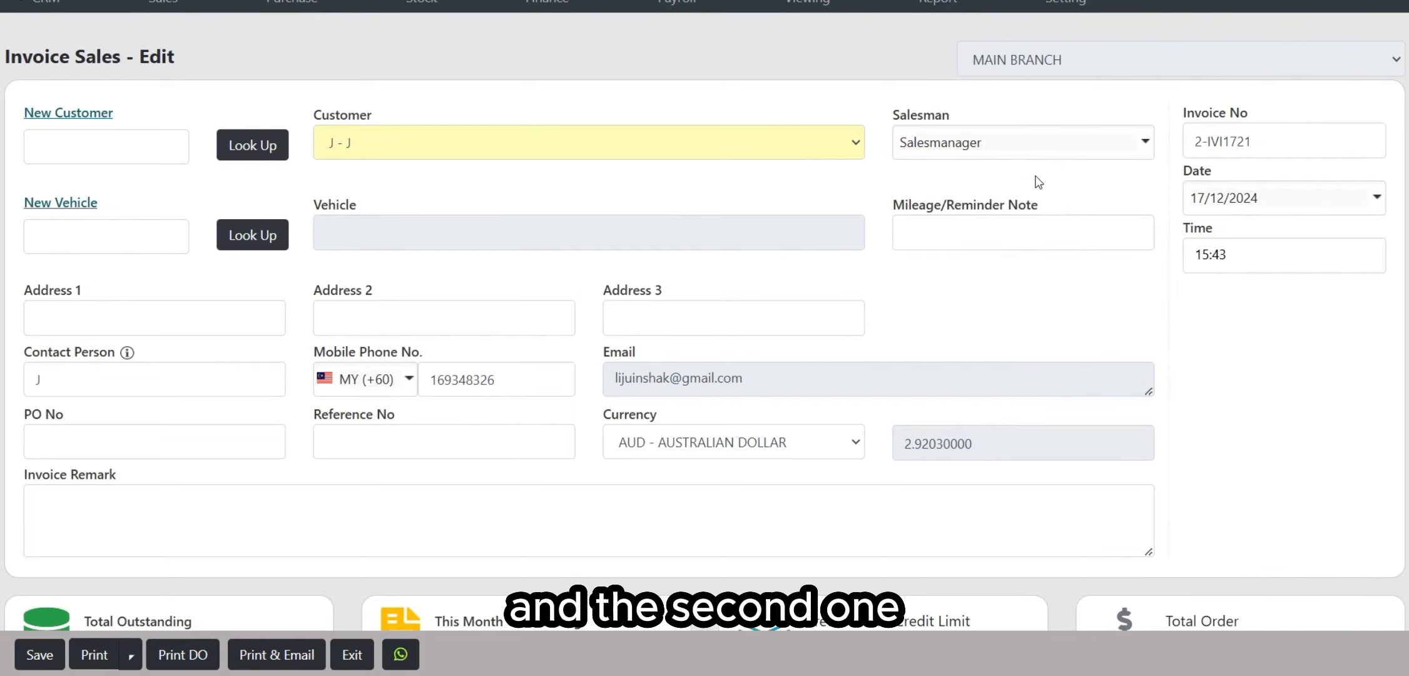
scroll(1039, 182, down, 10)
scroll(1054, 188, down, 2)
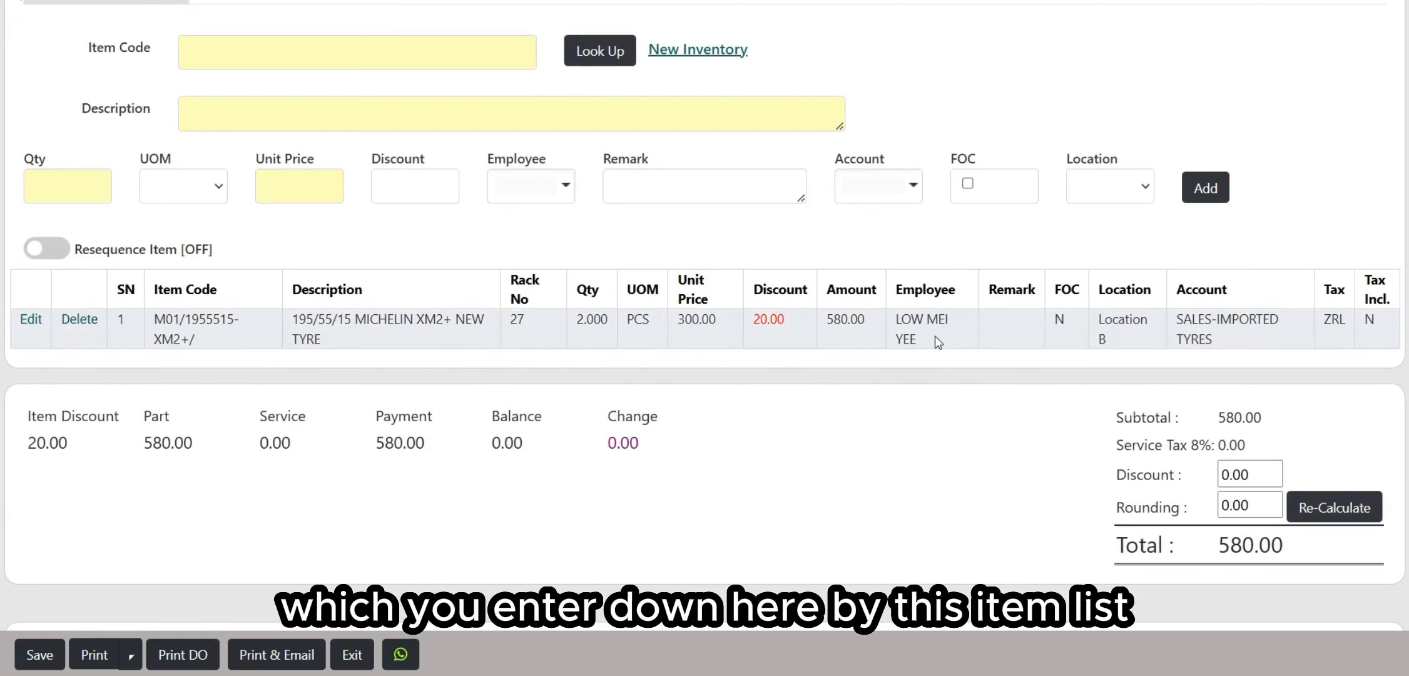
scroll(935, 336, up, 10)
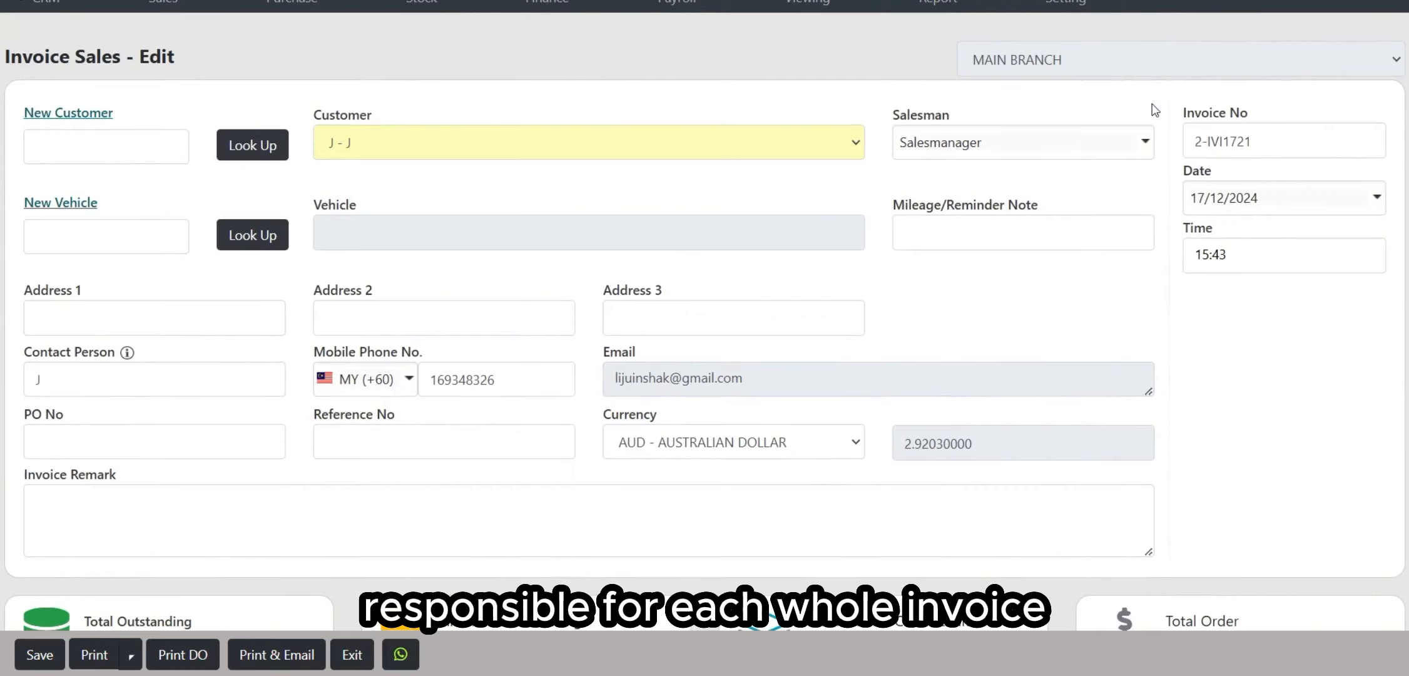
scroll(1064, 188, down, 10)
scroll(1118, 122, down, 1)
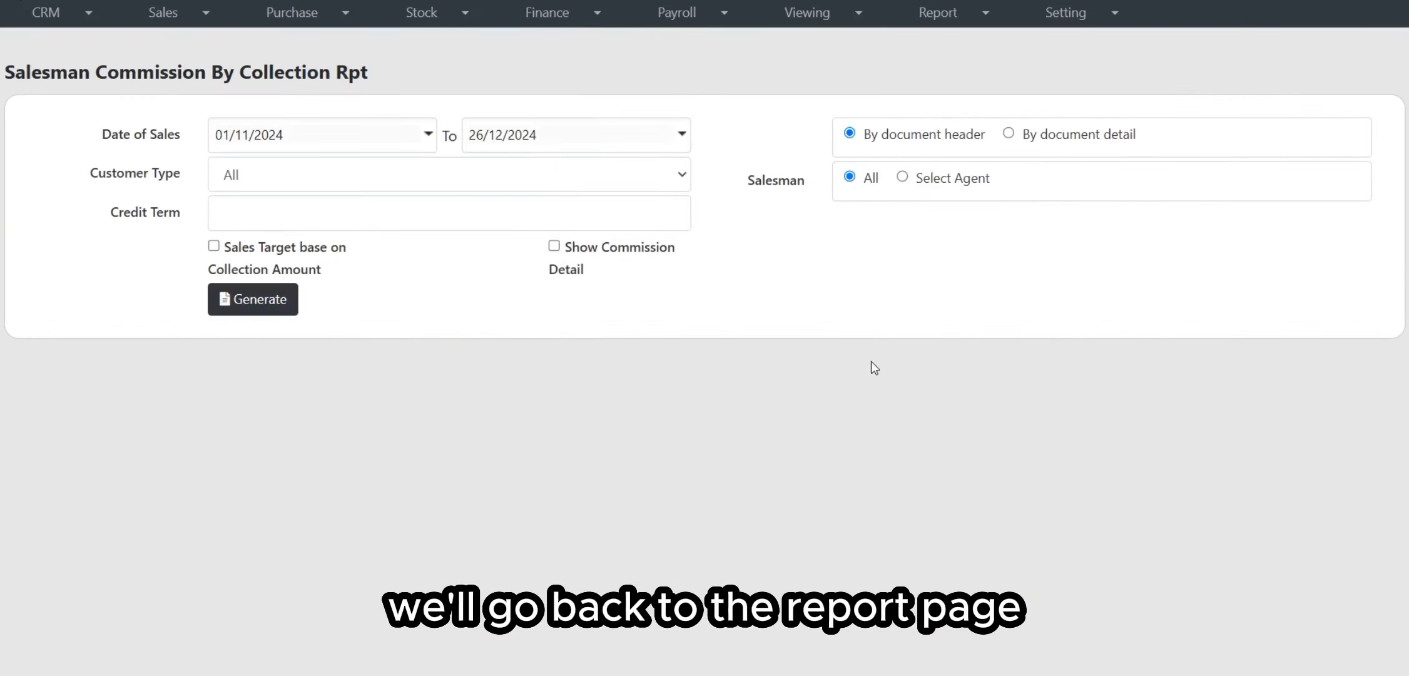
Set the start of the commission report's Date of Sales range to 01/11/2024
drag(32, 75, 319, 75)
click(412, 83)
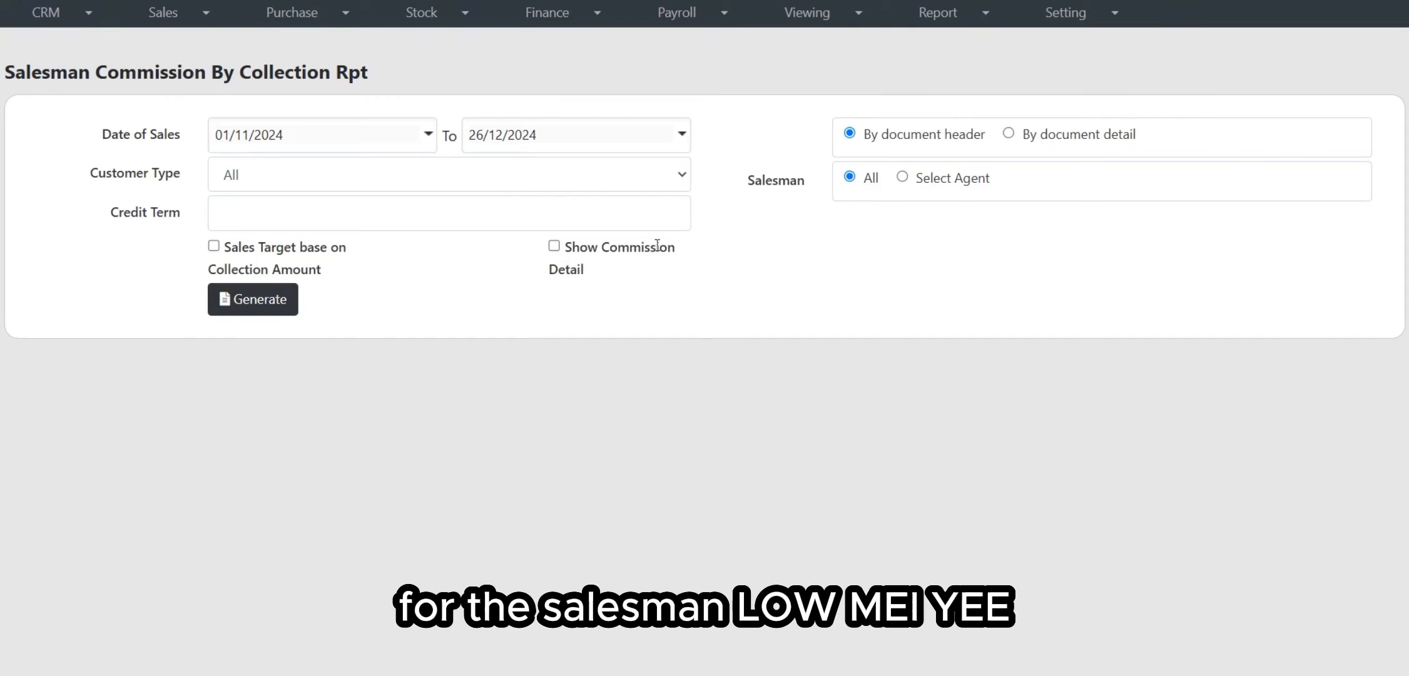
drag(94, 136, 150, 135)
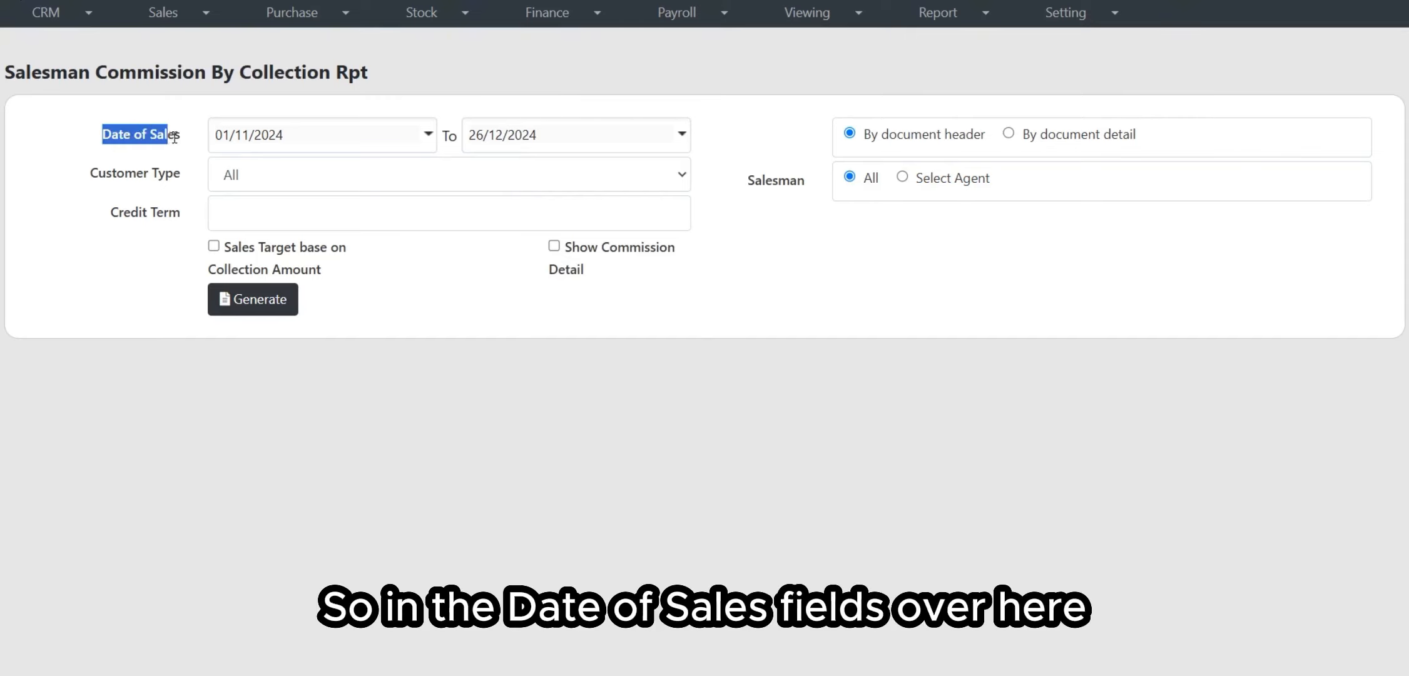
click(150, 135)
click(428, 134)
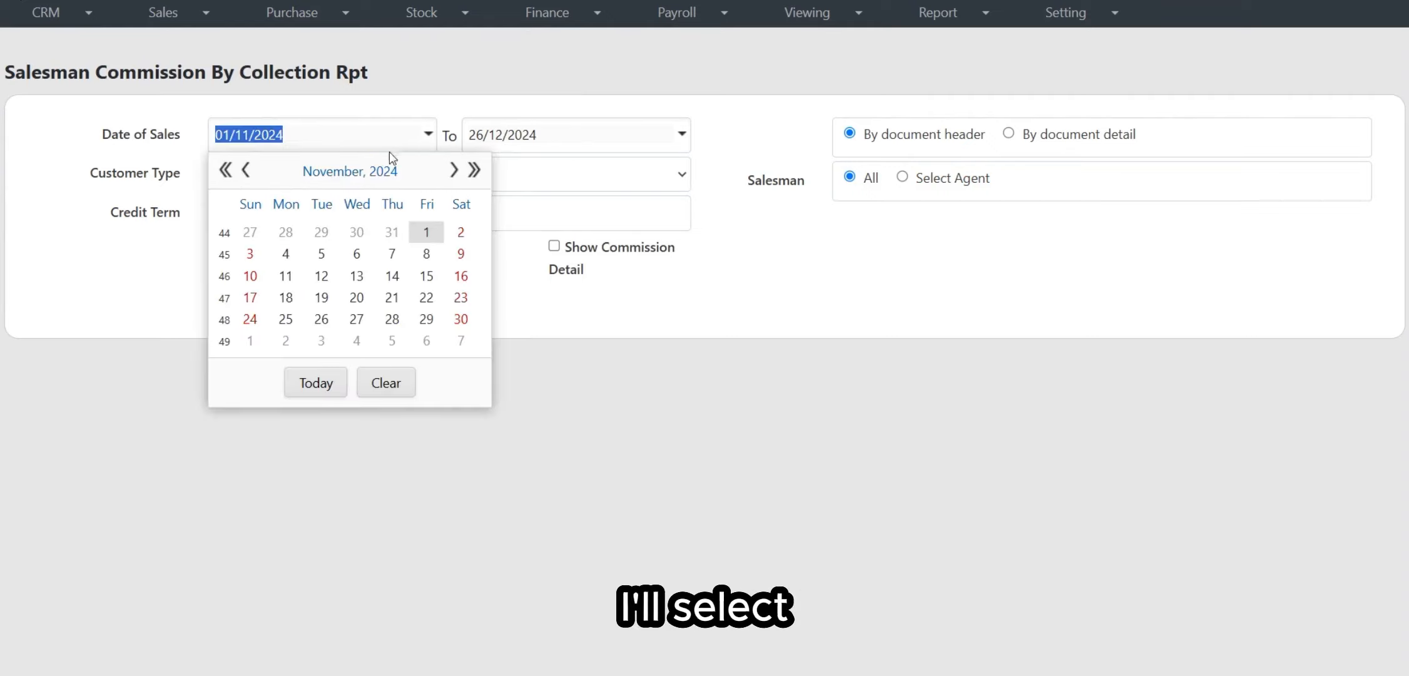
click(350, 170)
click(350, 171)
click(317, 272)
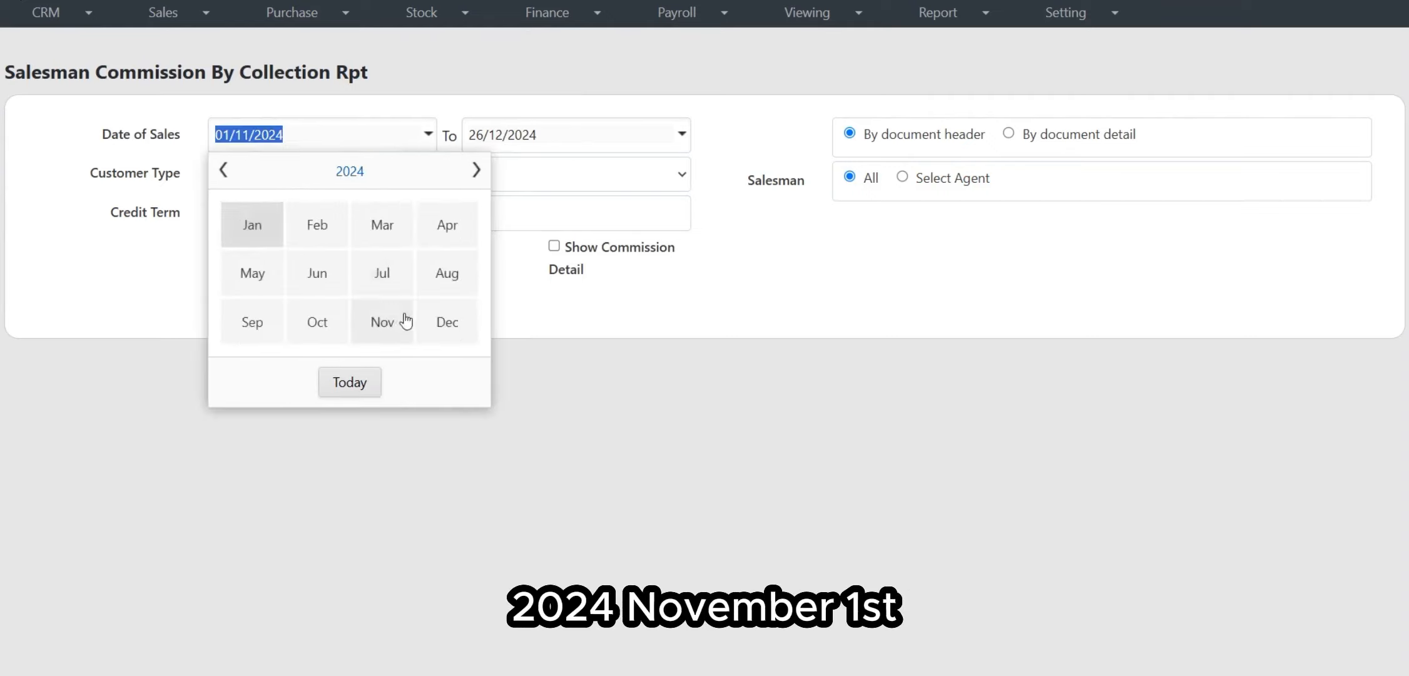
click(391, 321)
click(436, 243)
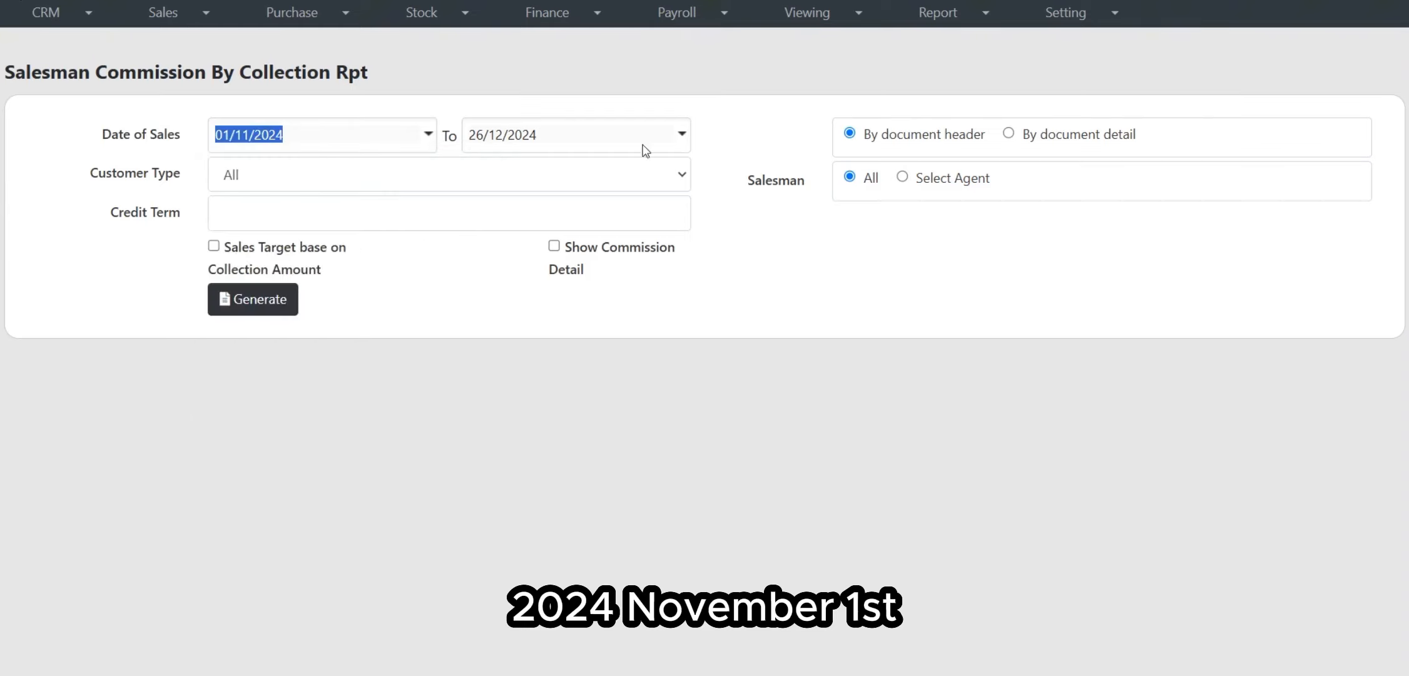
Set the end of the Date of Sales range to 30/11/2024
click(681, 133)
click(609, 175)
click(605, 174)
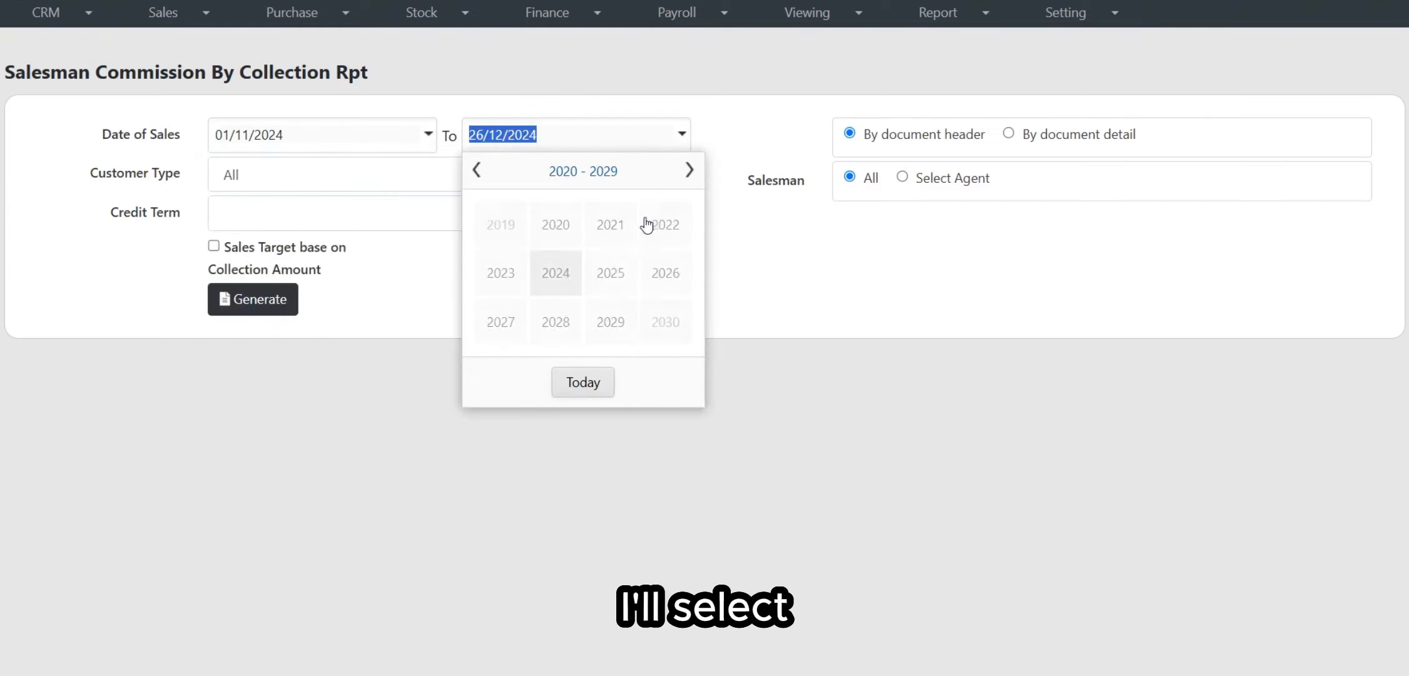
click(555, 273)
click(610, 322)
click(714, 319)
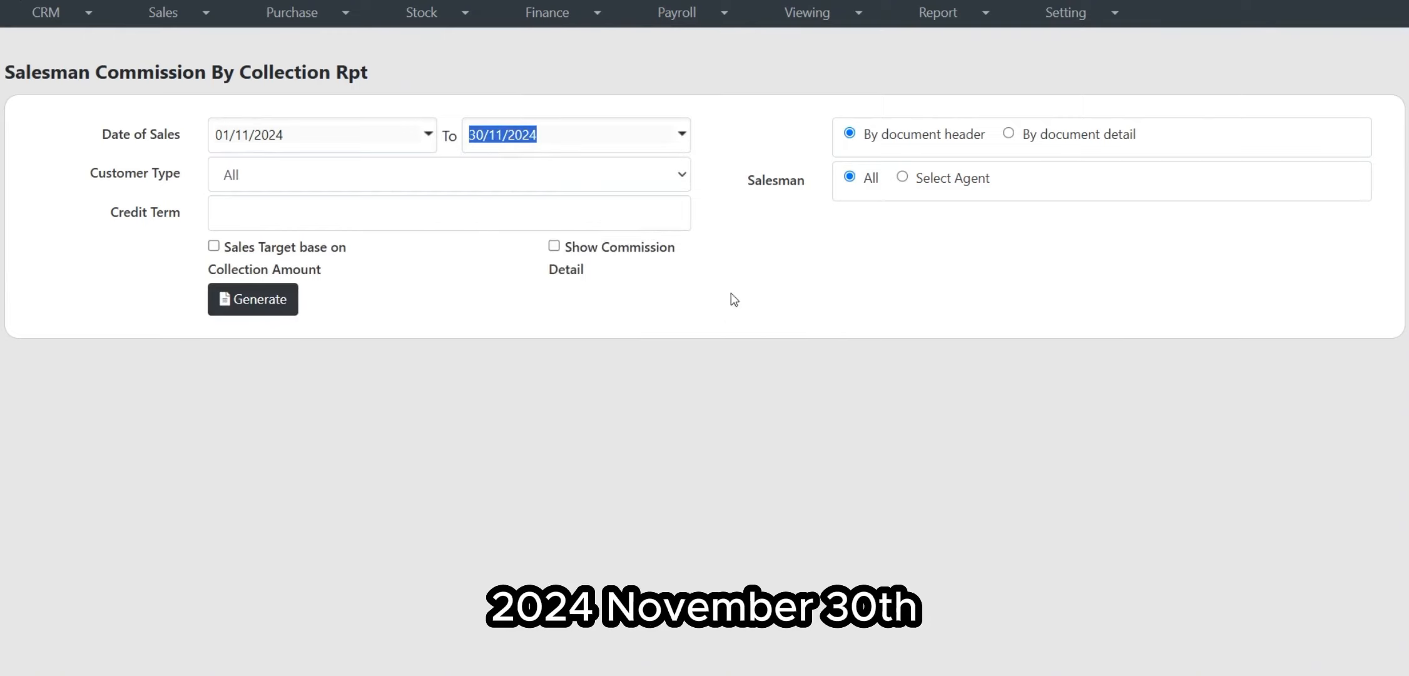
Keep the customer type at All and leave the credit term empty
click(311, 181)
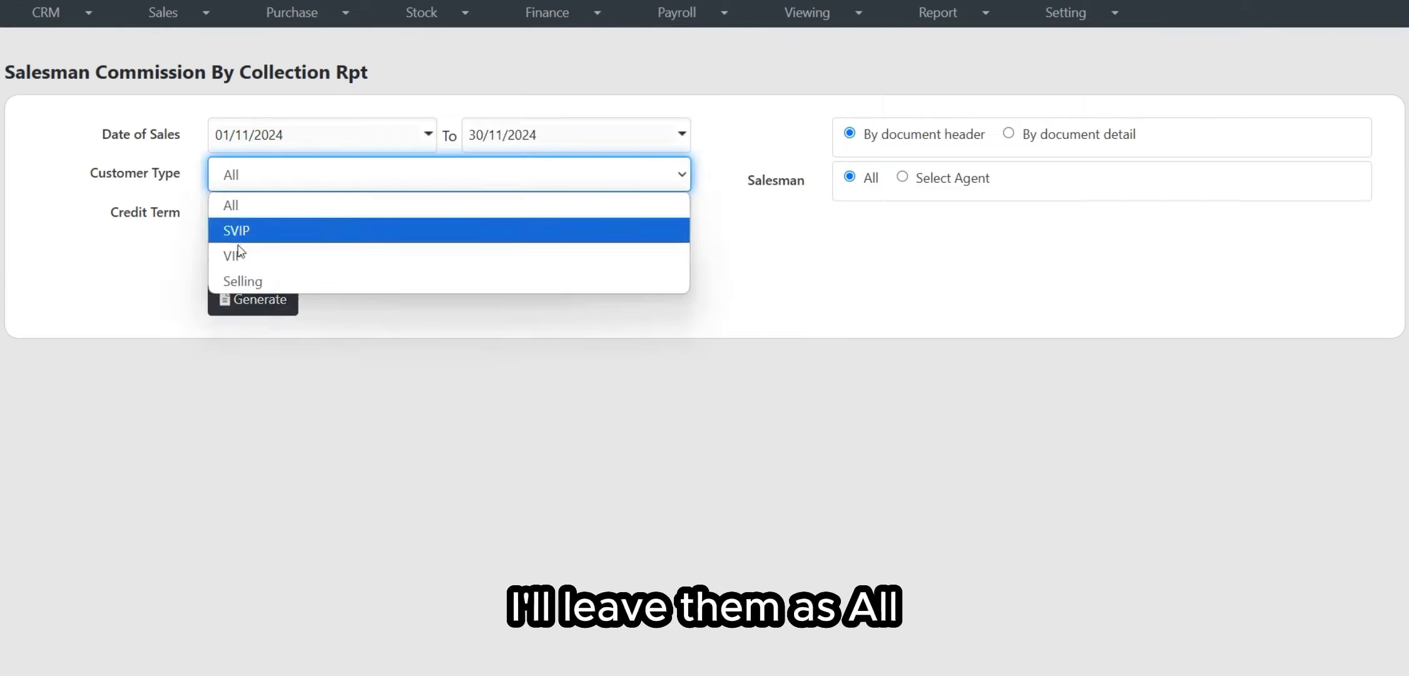
click(288, 173)
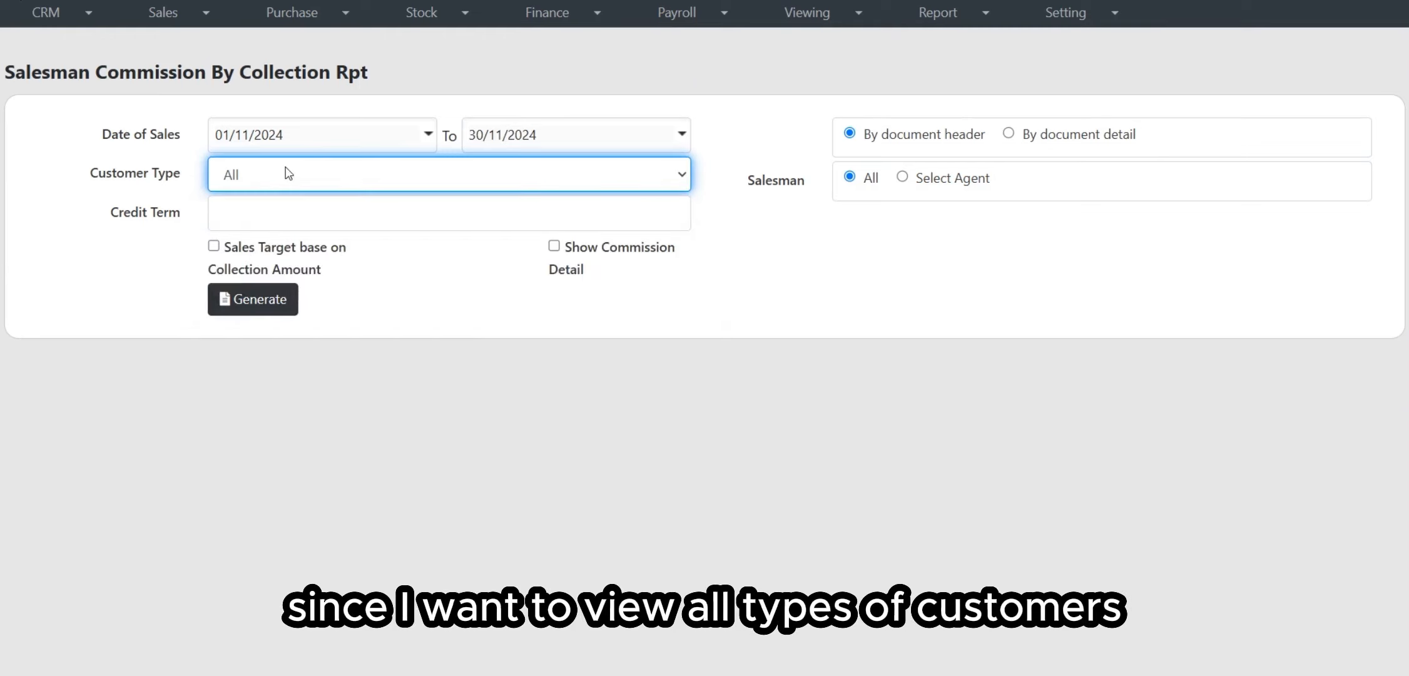
drag(100, 220, 303, 212)
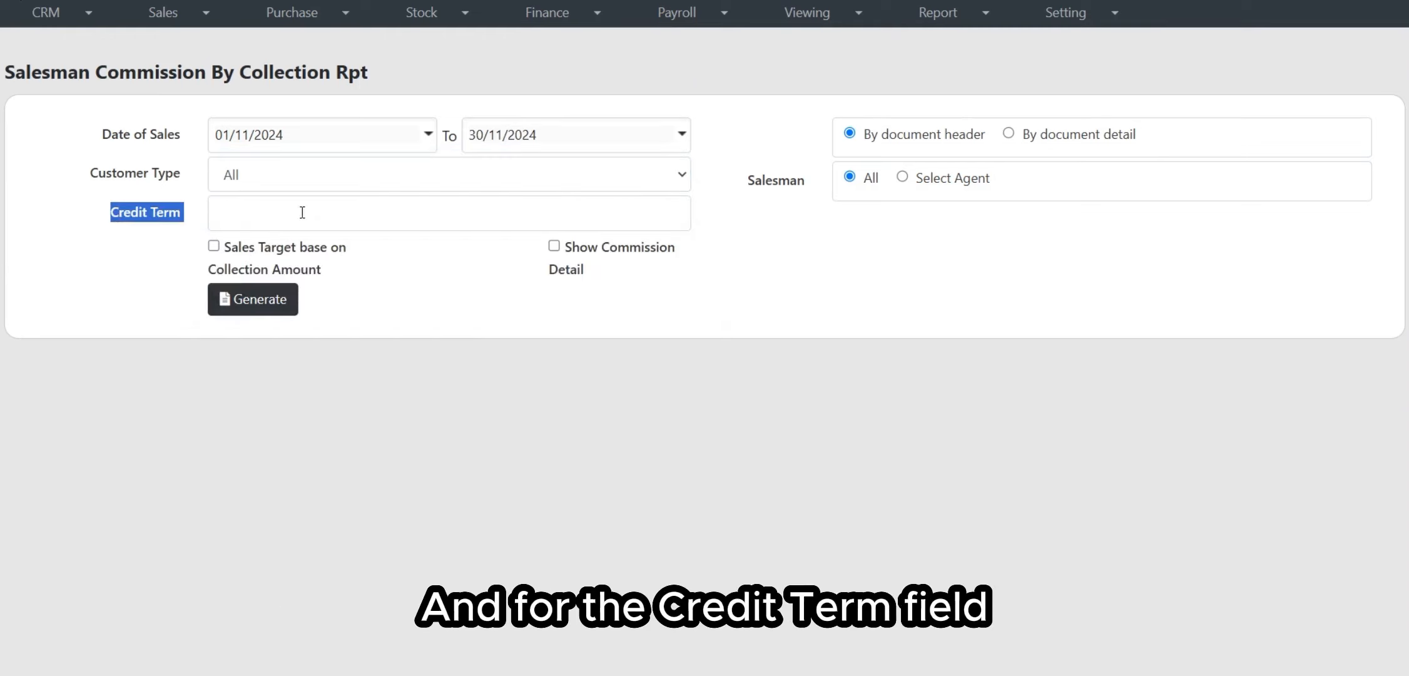
click(420, 263)
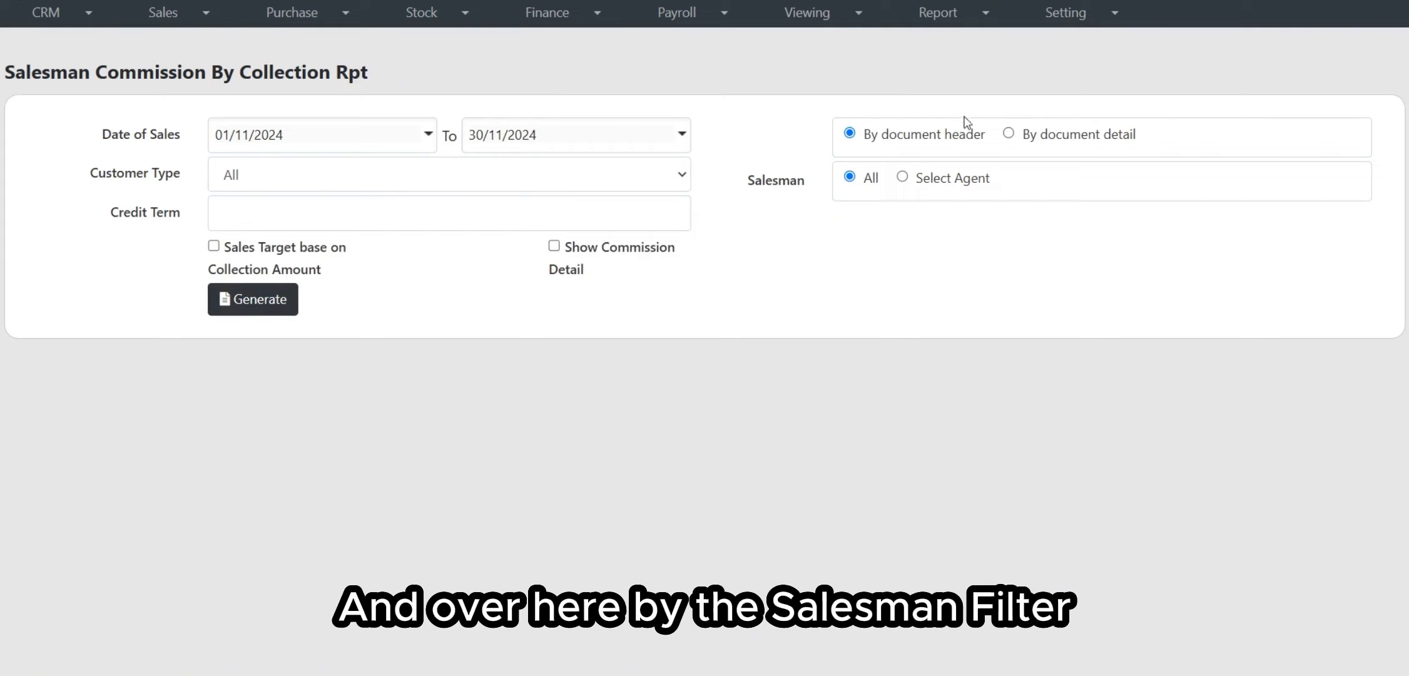
Filter the salesman by document detail and select the single agent found by searching "low"
click(1005, 135)
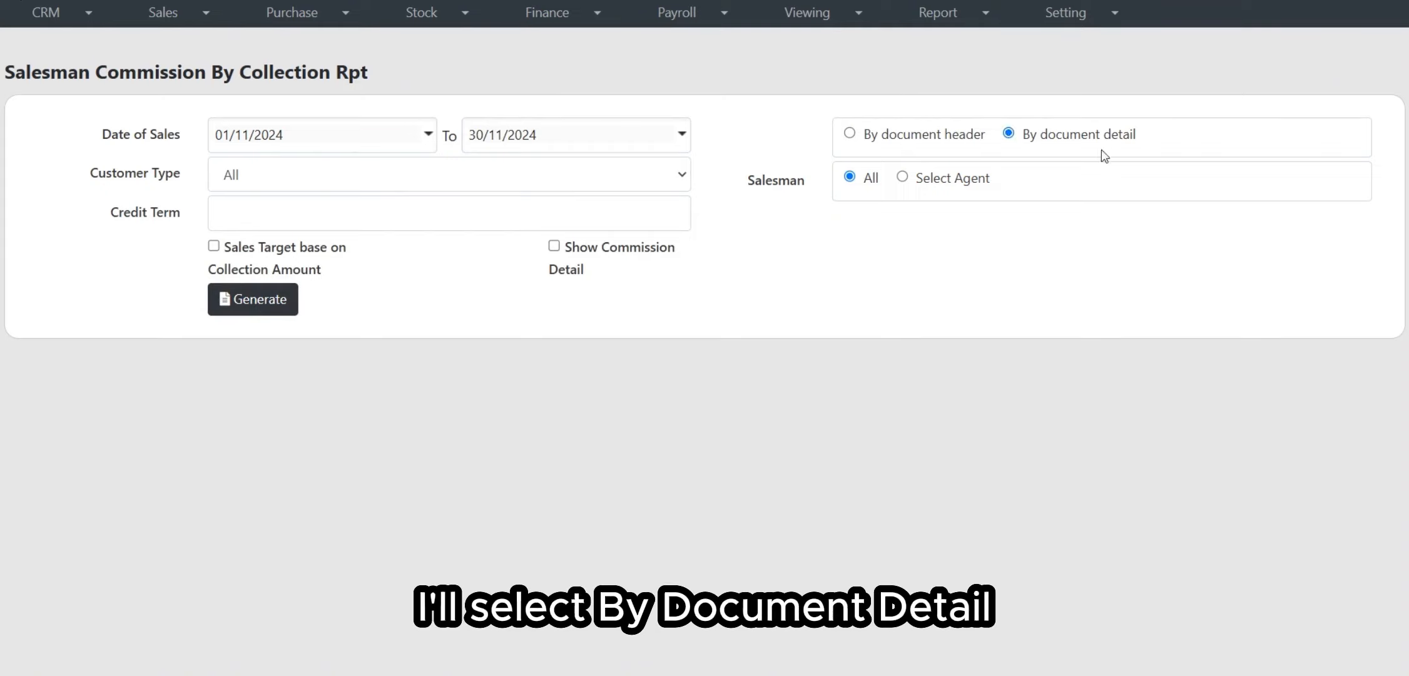
click(906, 178)
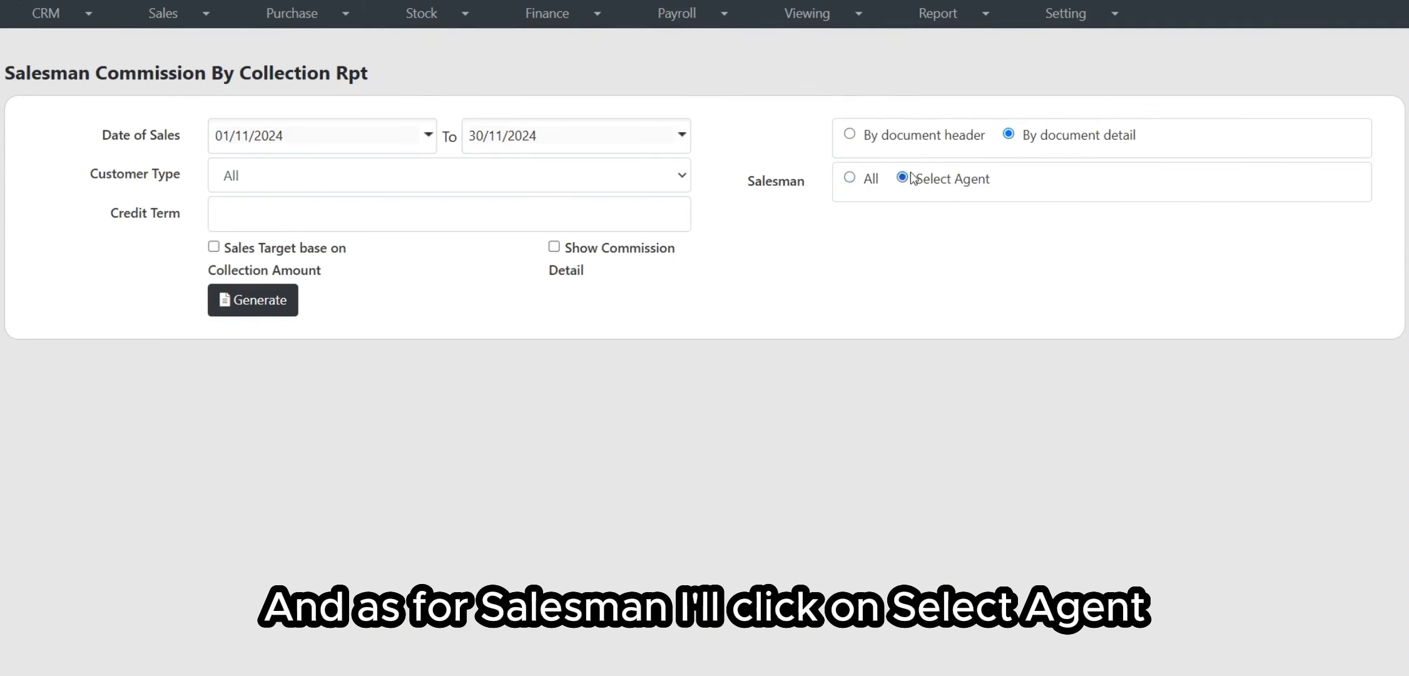
text(low)
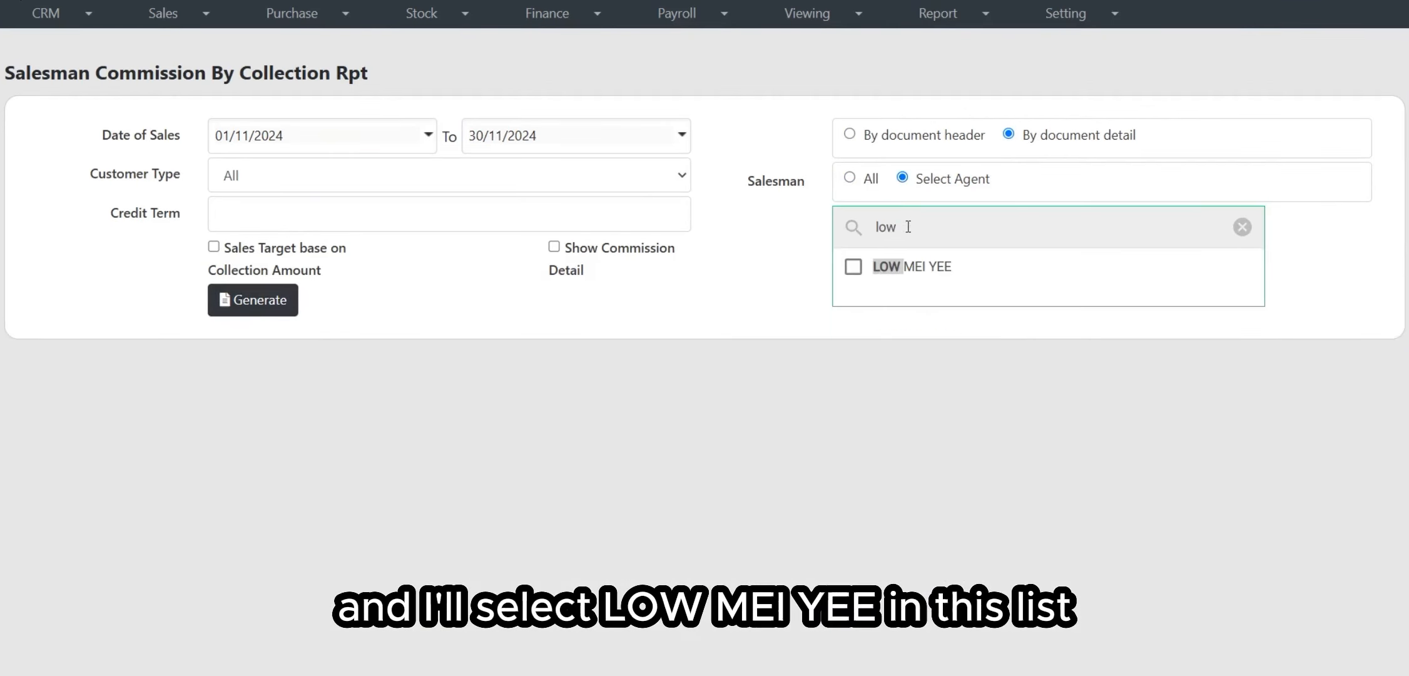
click(882, 266)
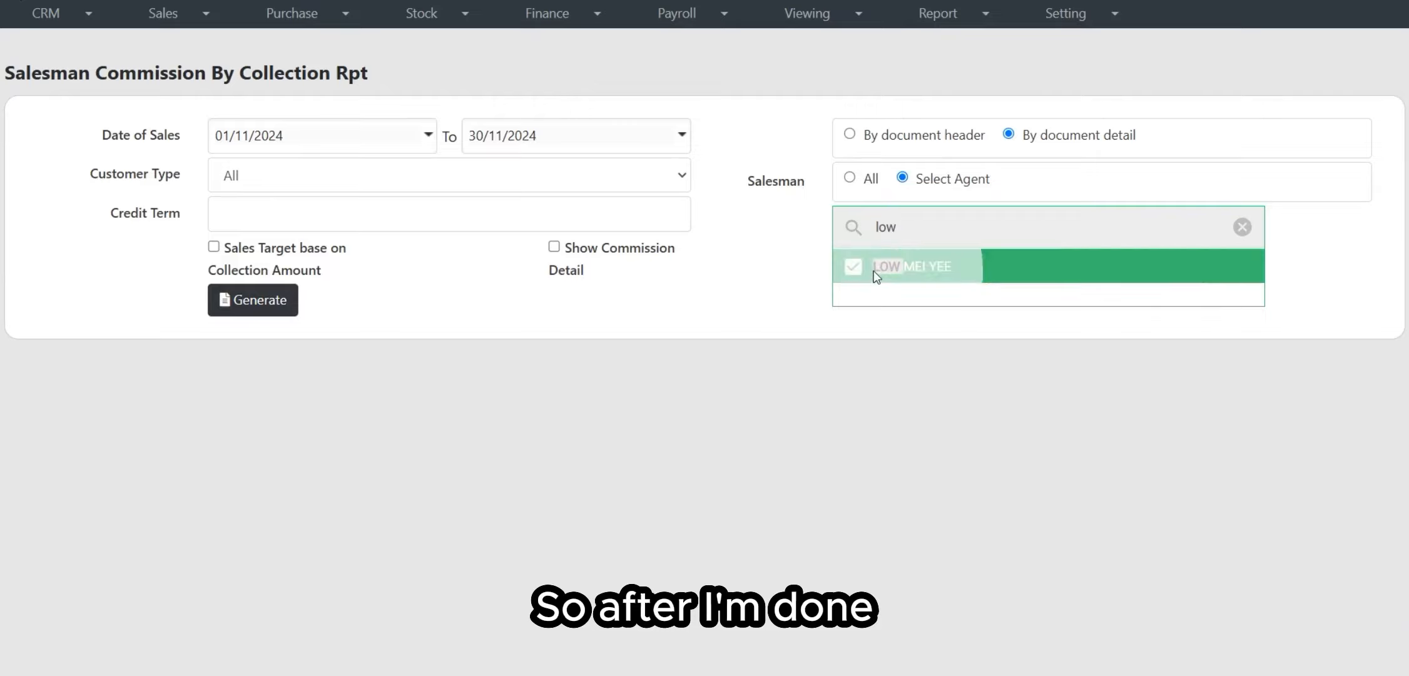
Generate the salesman commission by collection report and bring its preview into view
click(257, 300)
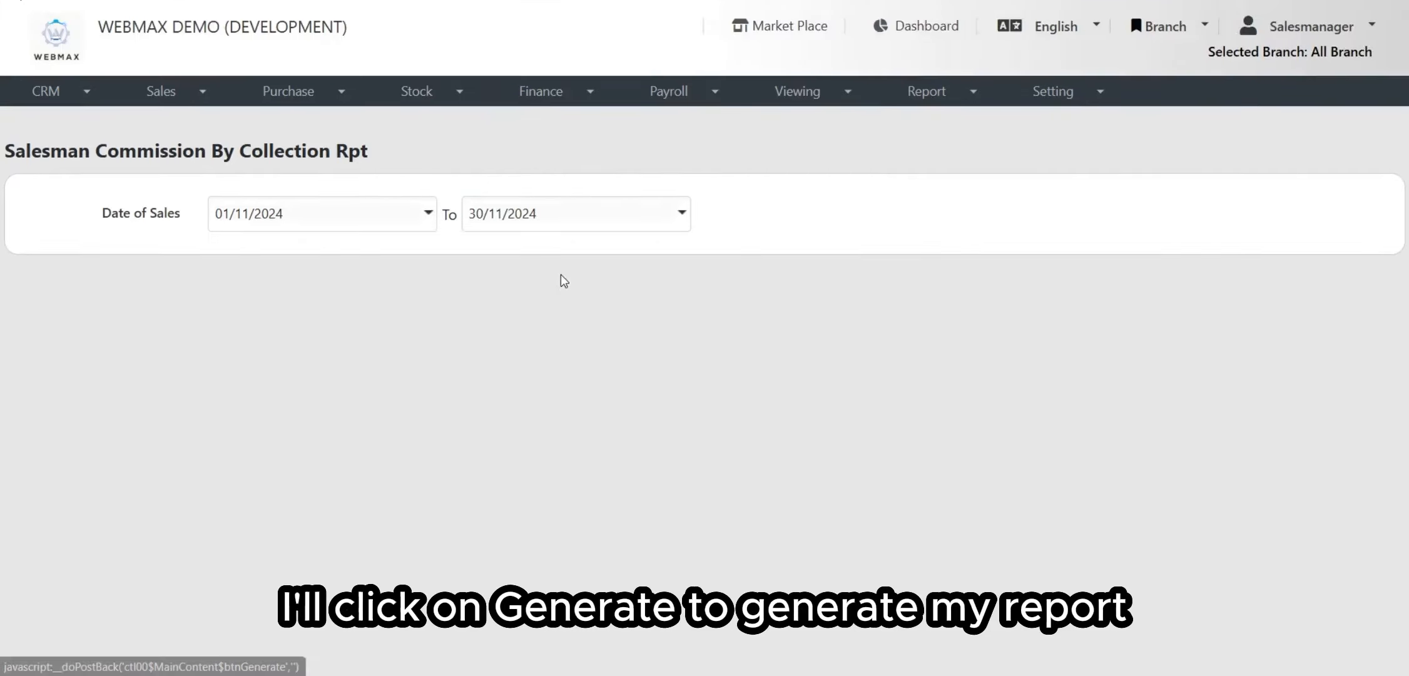
scroll(751, 250, down, 7)
scroll(935, 181, down, 4)
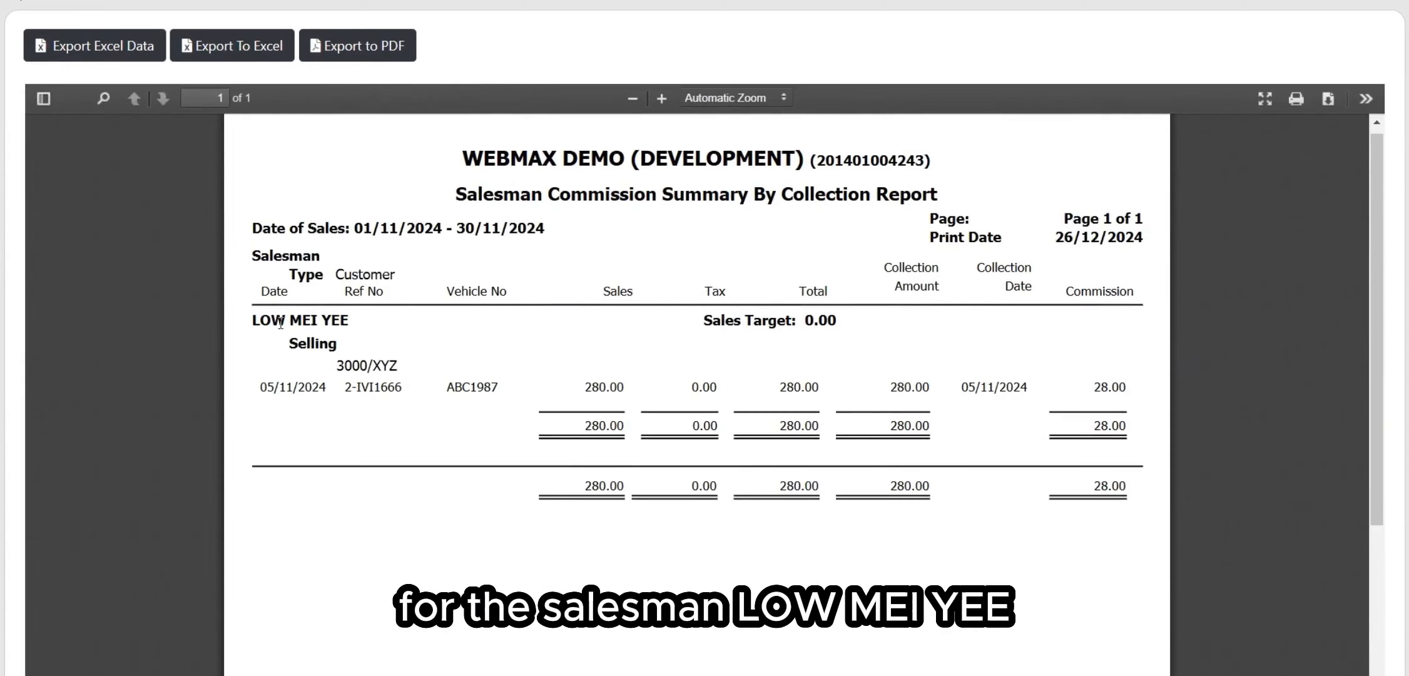
Examine the report's salesman, type, customer, date, reference number and vehicle number entries
drag(280, 322, 425, 360)
click(454, 338)
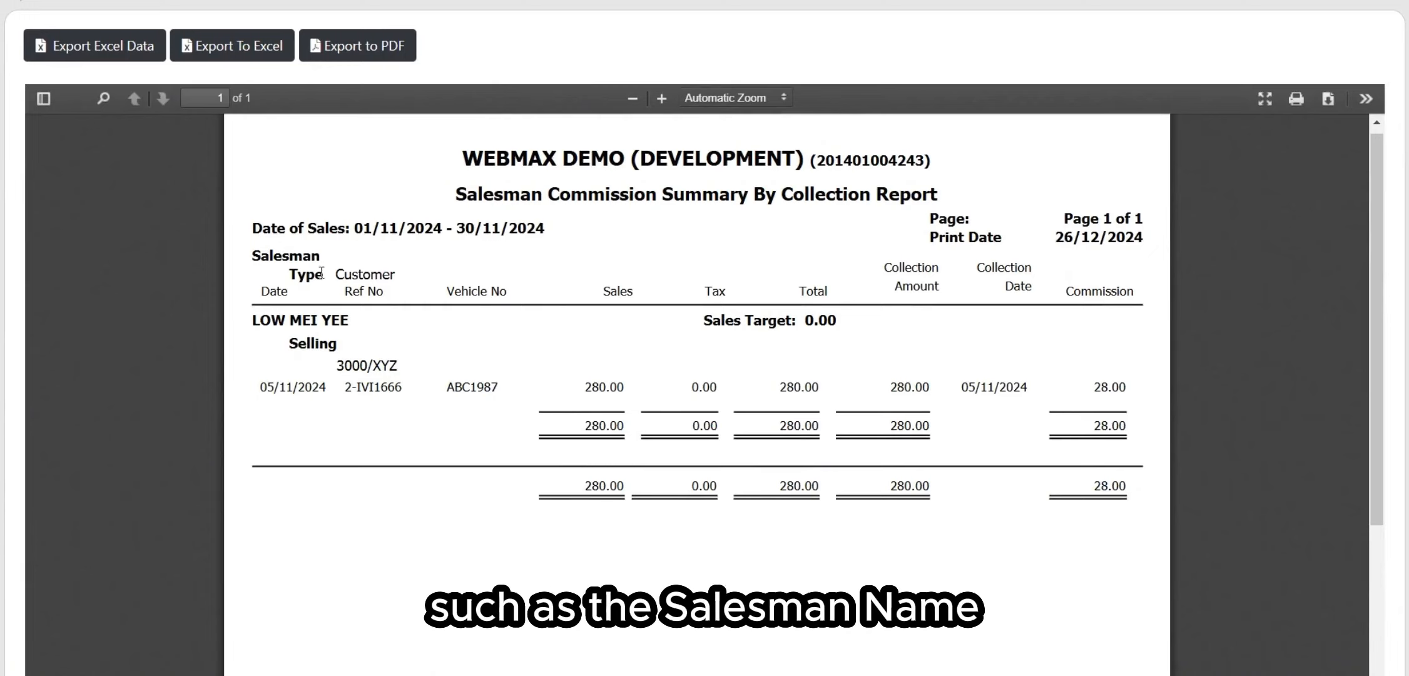
drag(306, 274, 385, 279)
click(397, 277)
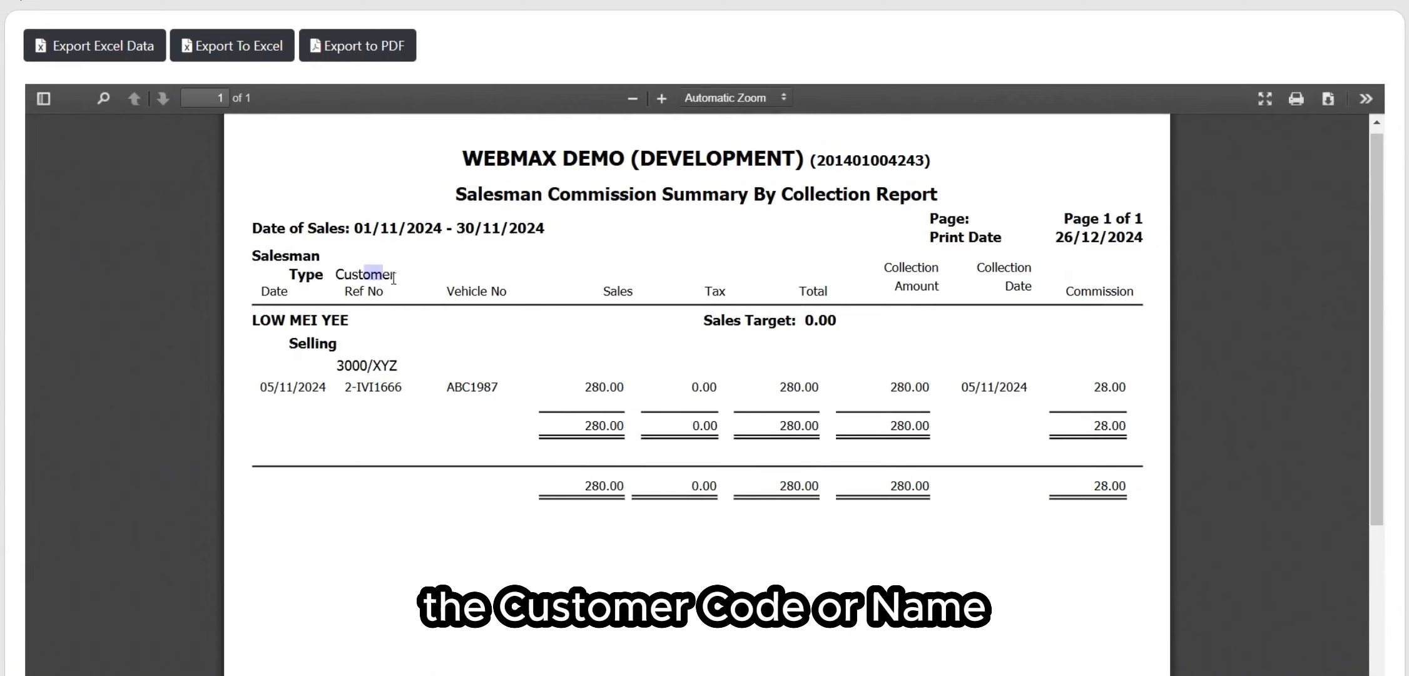
click(396, 277)
drag(267, 295, 516, 289)
click(355, 297)
click(408, 296)
click(544, 298)
Examine the report's sales, tax, total, collection amount, collection date and commission columns
drag(614, 294, 666, 291)
click(716, 290)
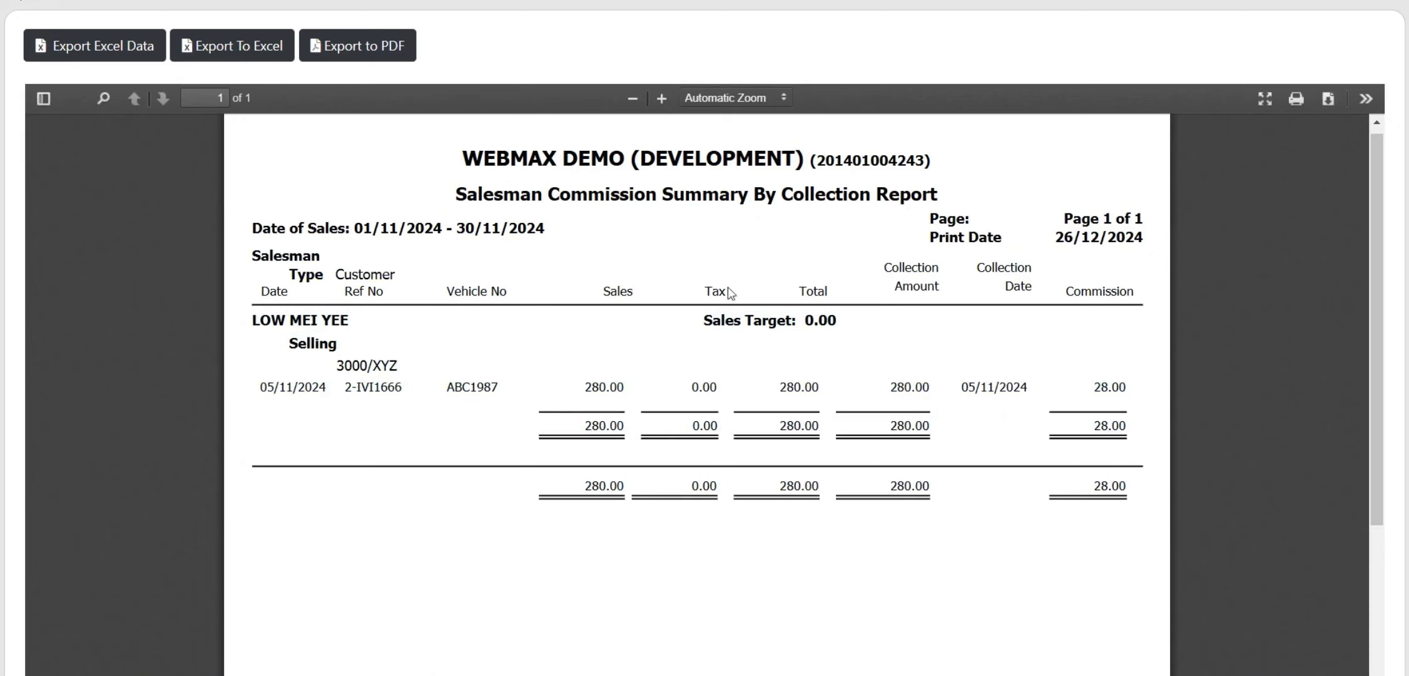
drag(816, 291, 844, 290)
click(866, 272)
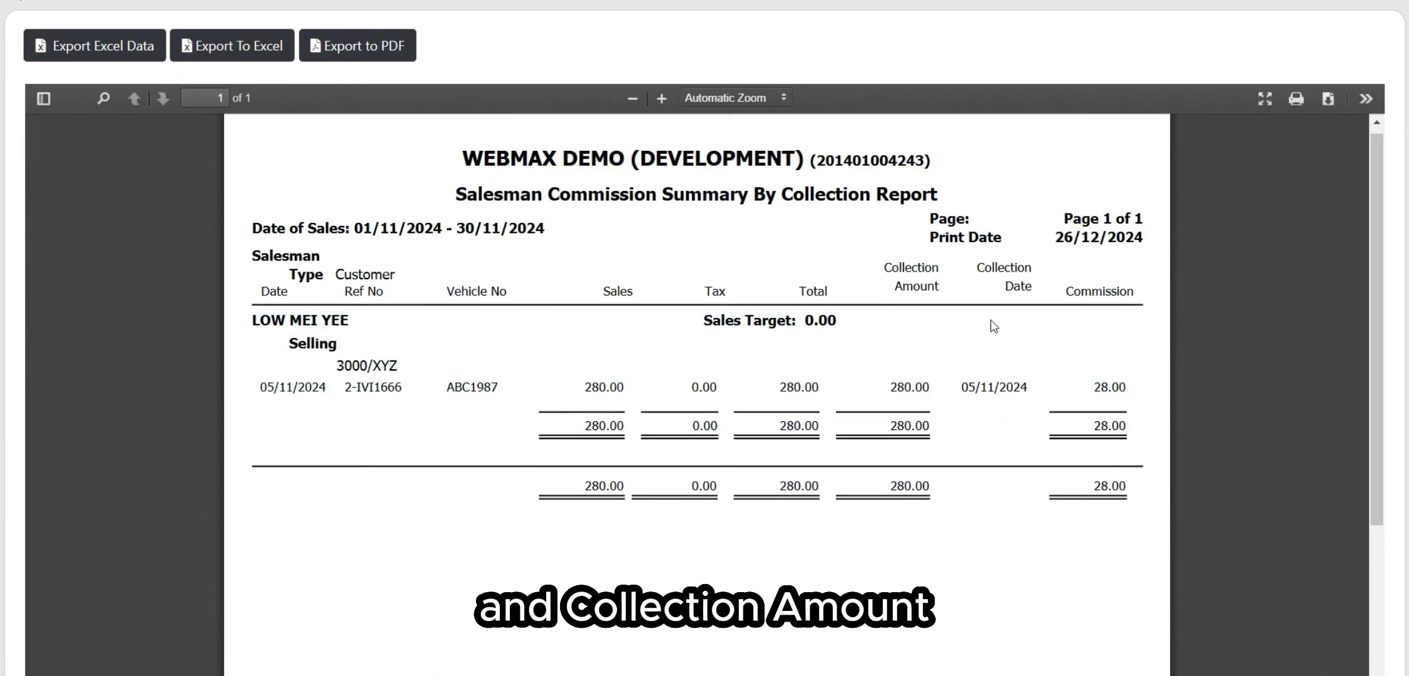
drag(987, 267, 1026, 329)
click(1021, 348)
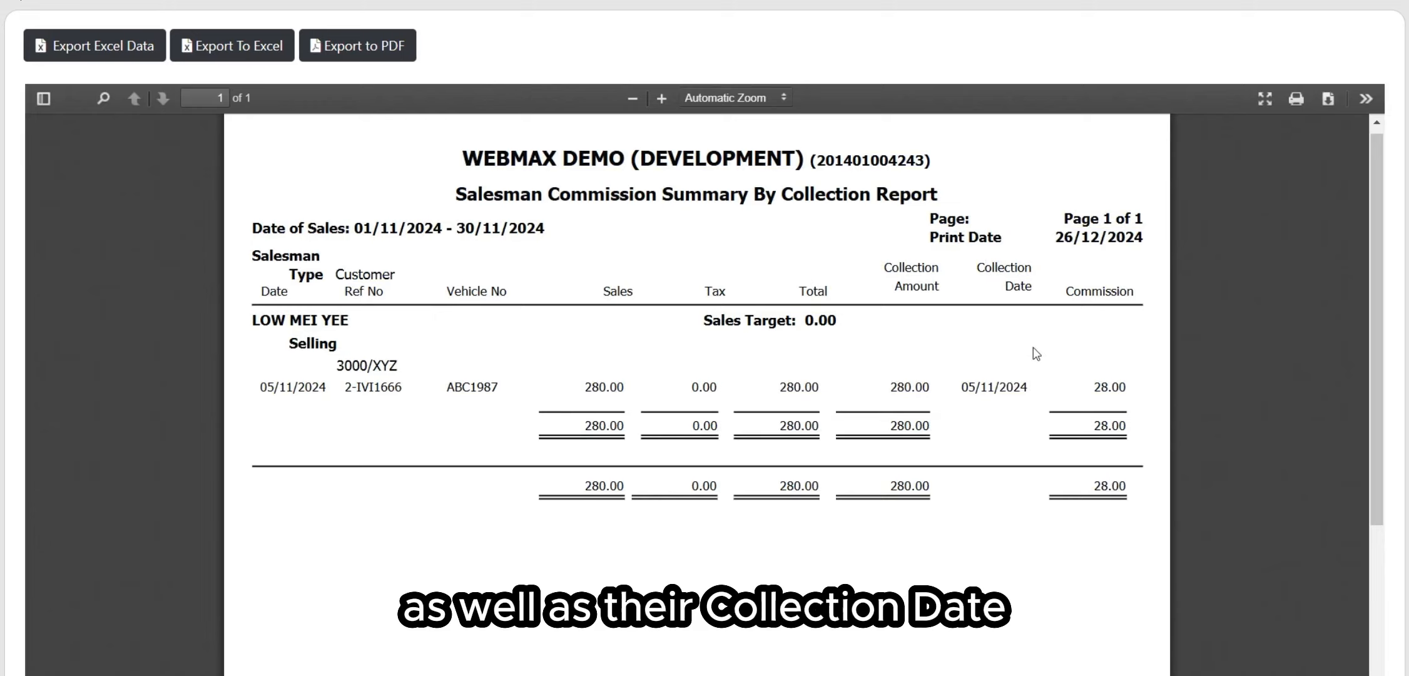
drag(1070, 282, 1137, 291)
click(1099, 281)
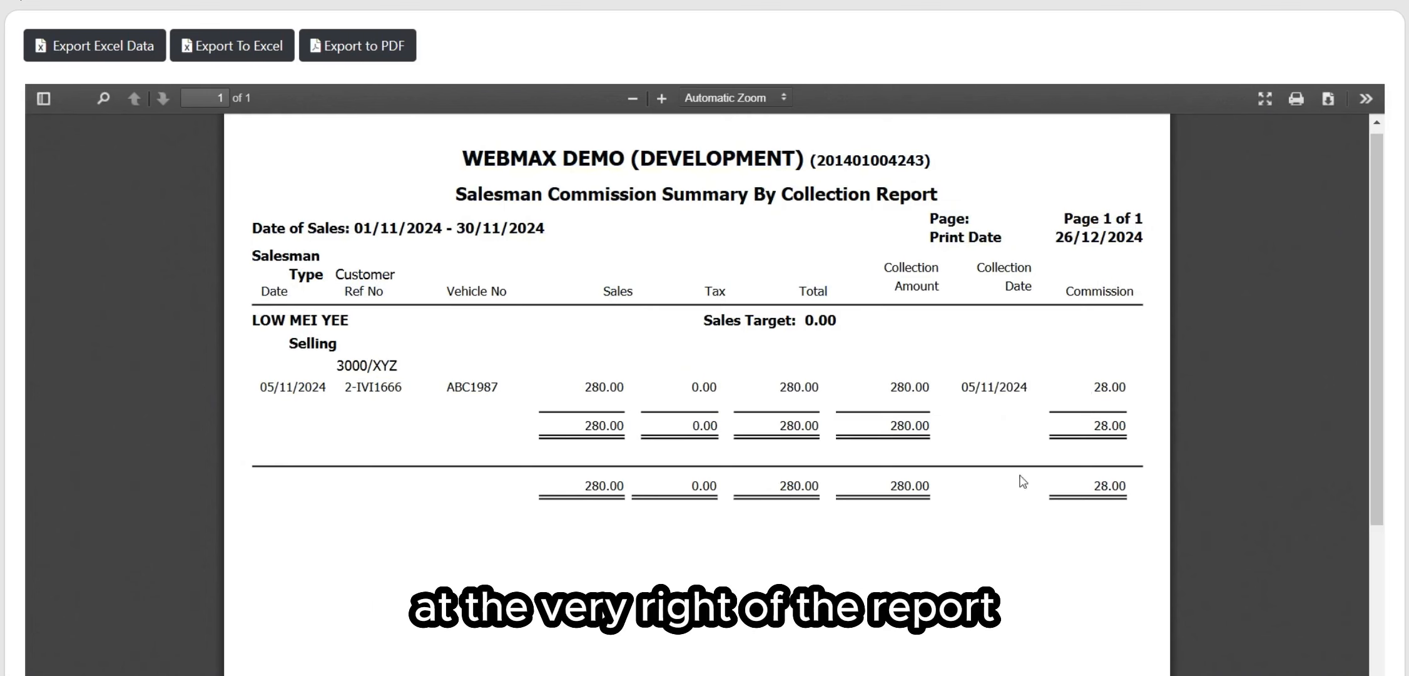
Turn on Show Commission Detail and generate the detailed salesman commission by collection report, bringing its preview into view
scroll(1063, 387, up, 1)
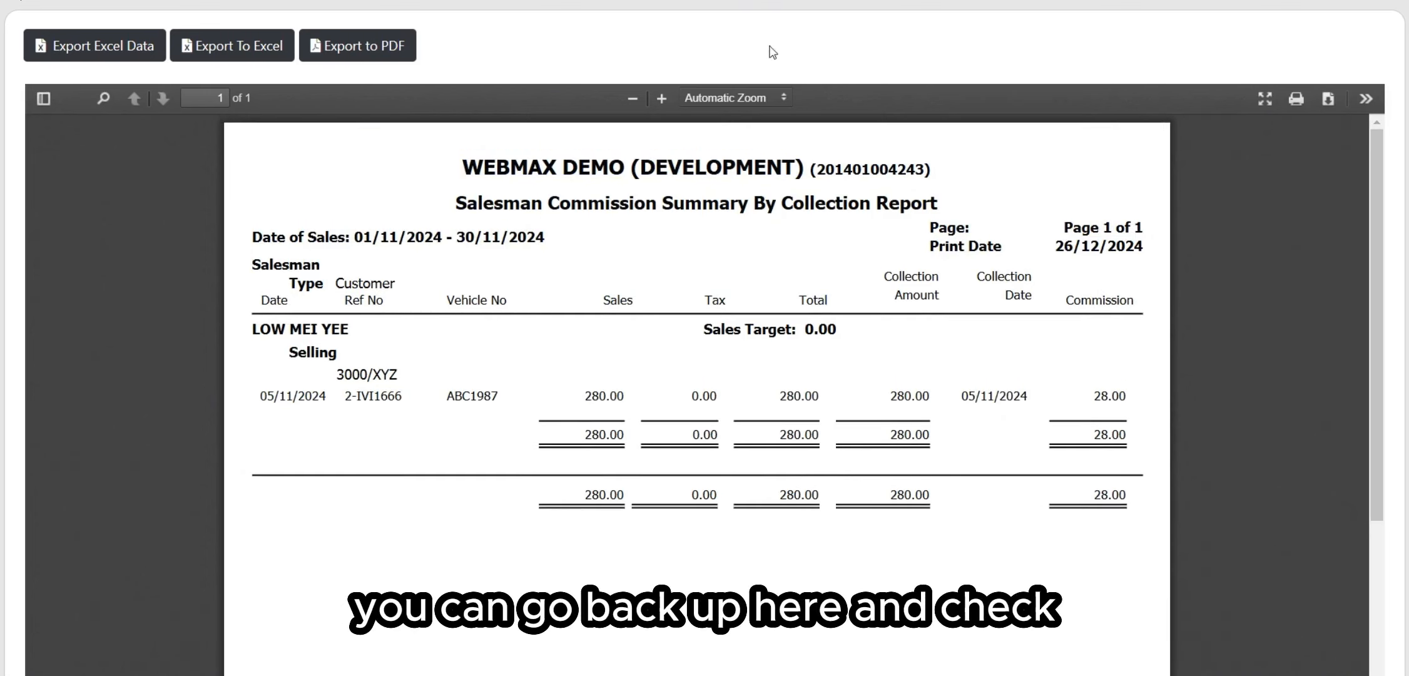
scroll(768, 145, up, 10)
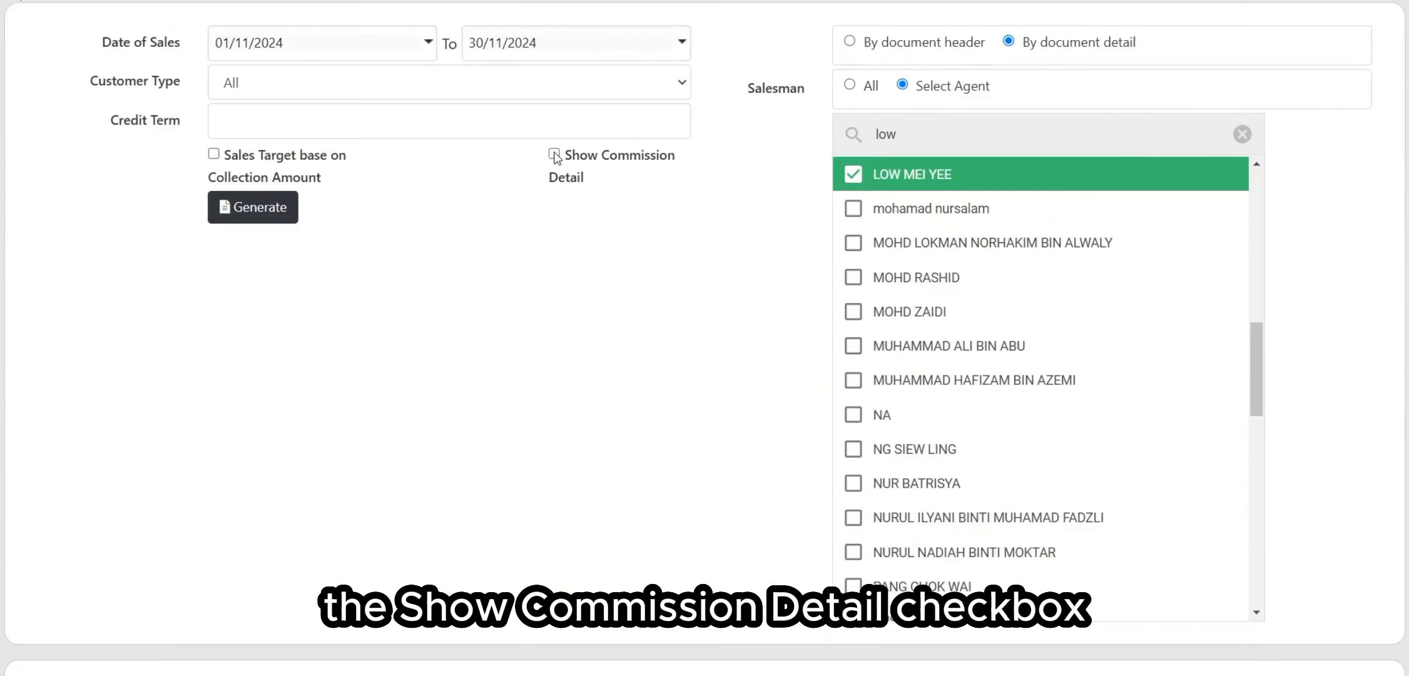
click(554, 154)
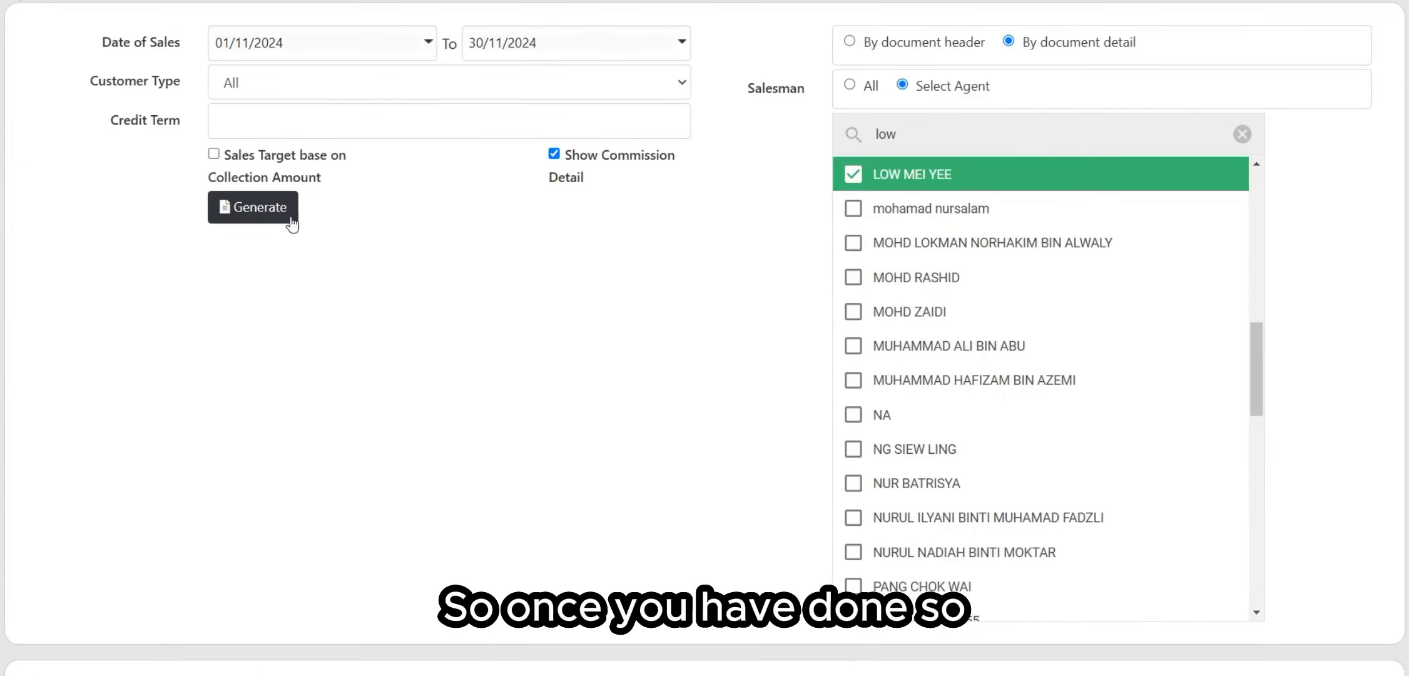
click(292, 223)
scroll(705, 338, down, 5)
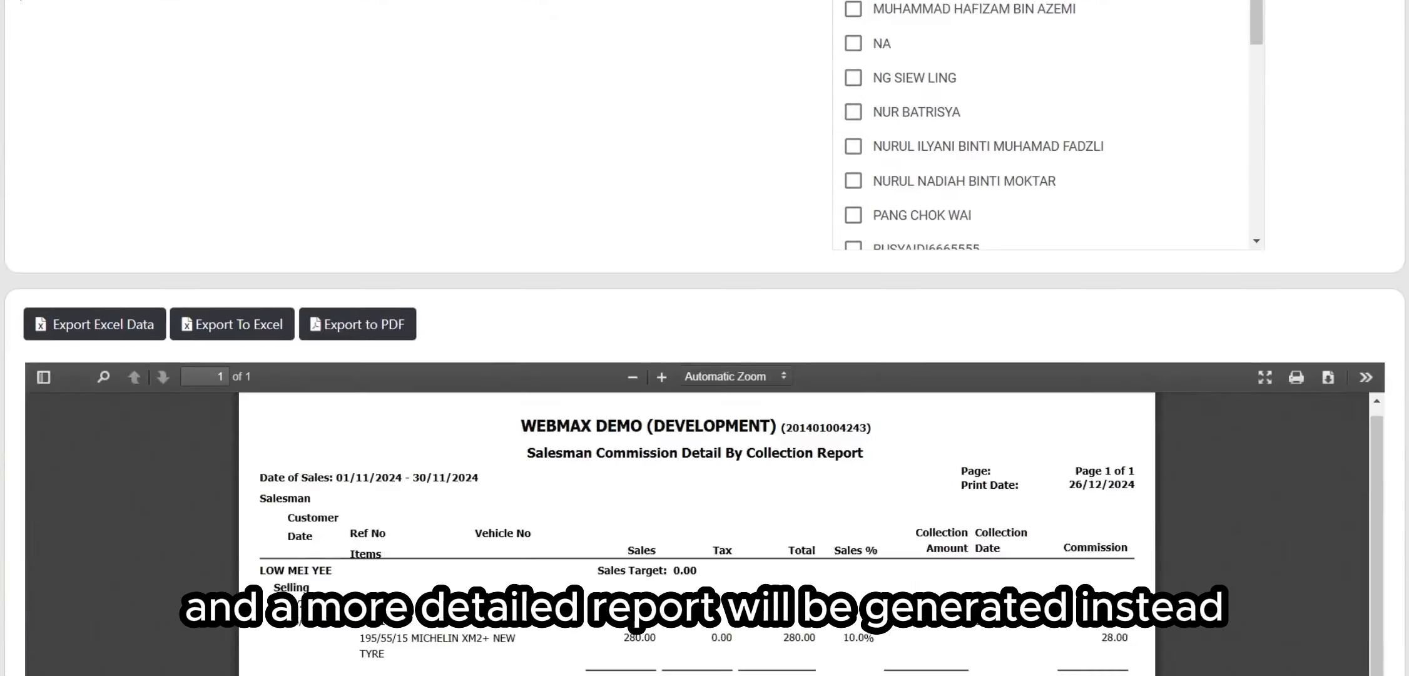
scroll(817, 261, down, 4)
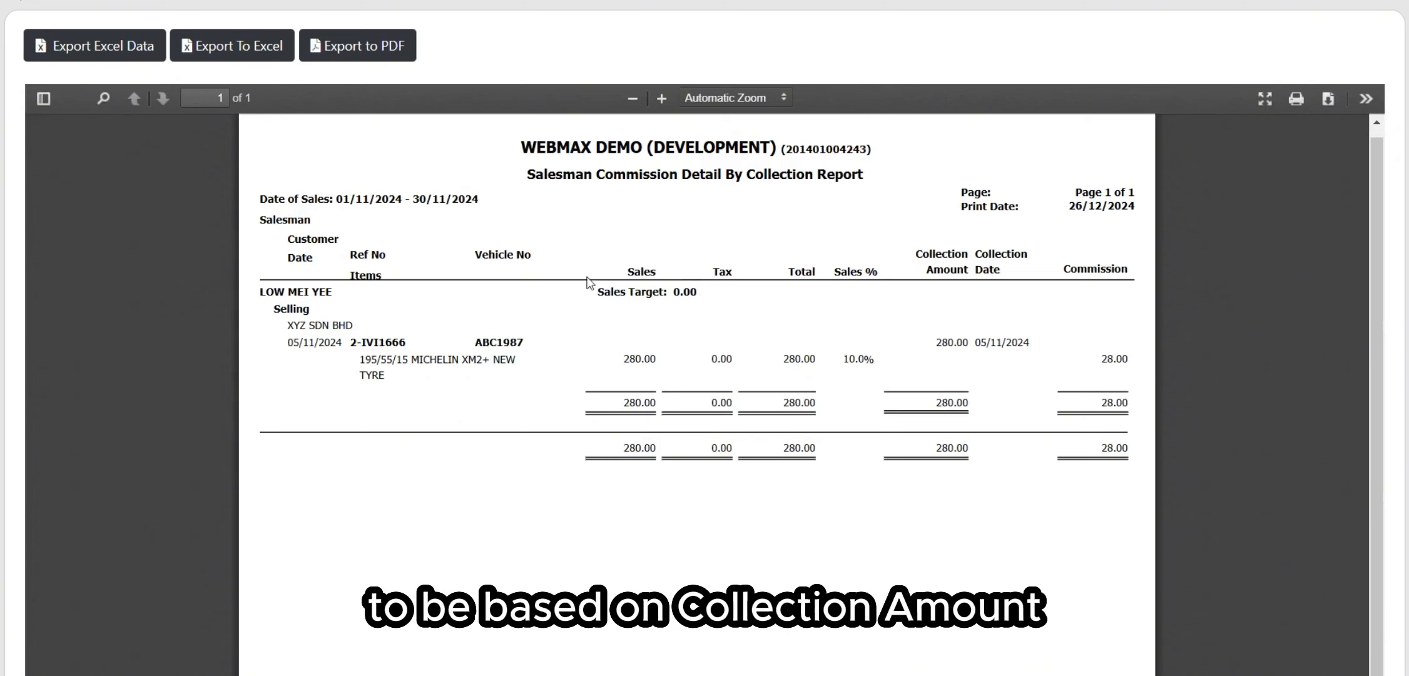
Base the sales target on the collection amount and regenerate the detailed commission report to review it
scroll(976, 47, up, 10)
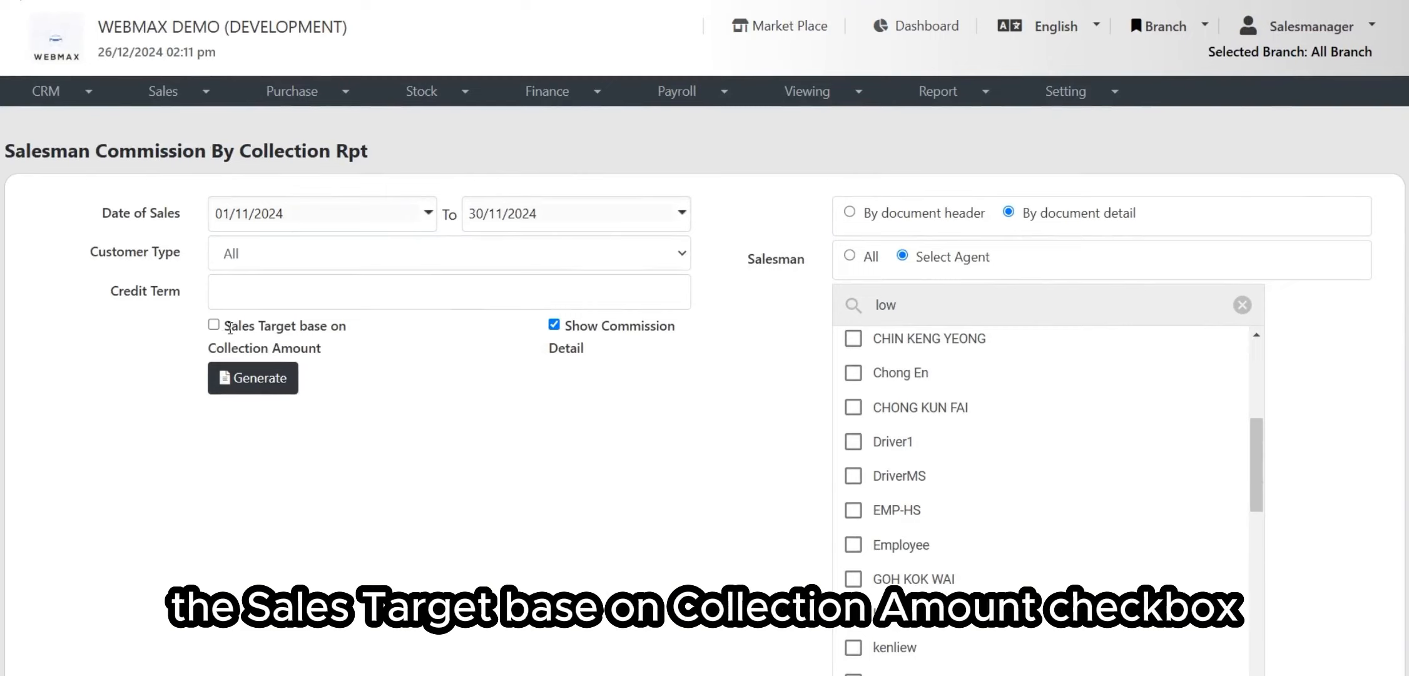
click(214, 327)
scroll(346, 281, down, 3)
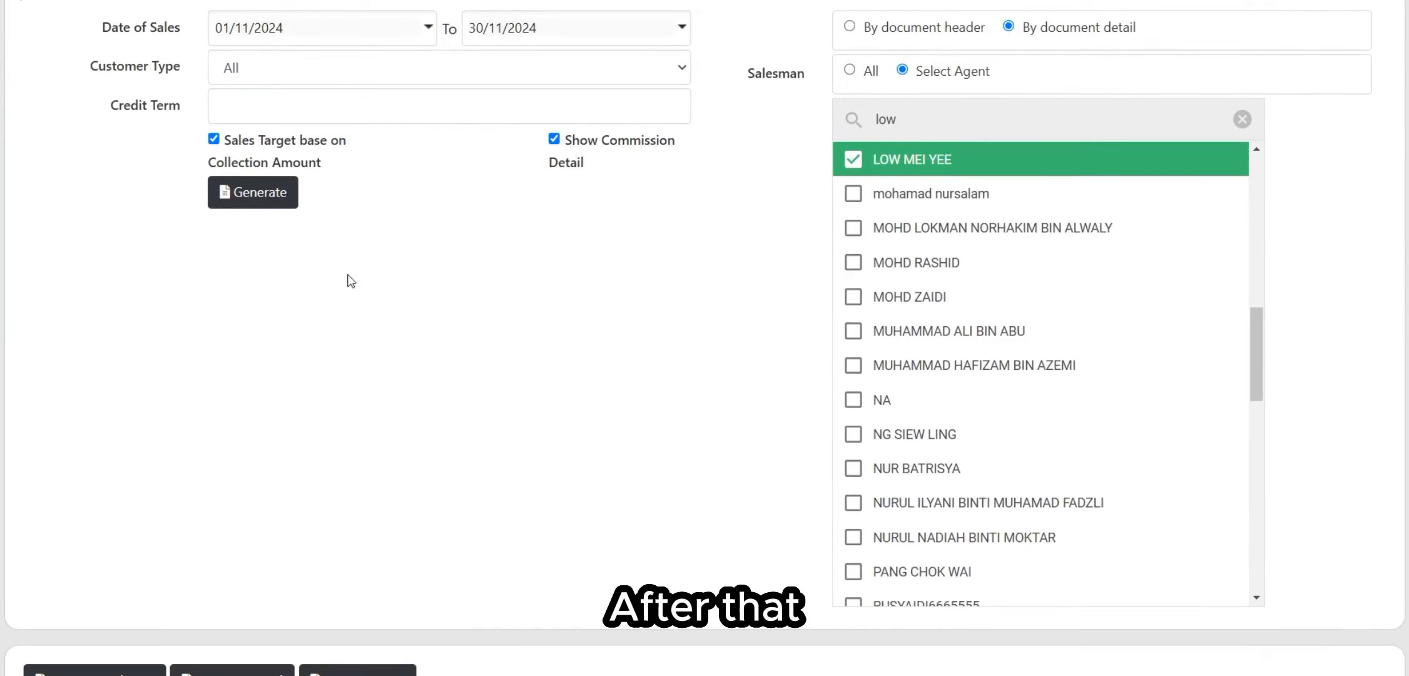
click(275, 209)
scroll(625, 375, down, 8)
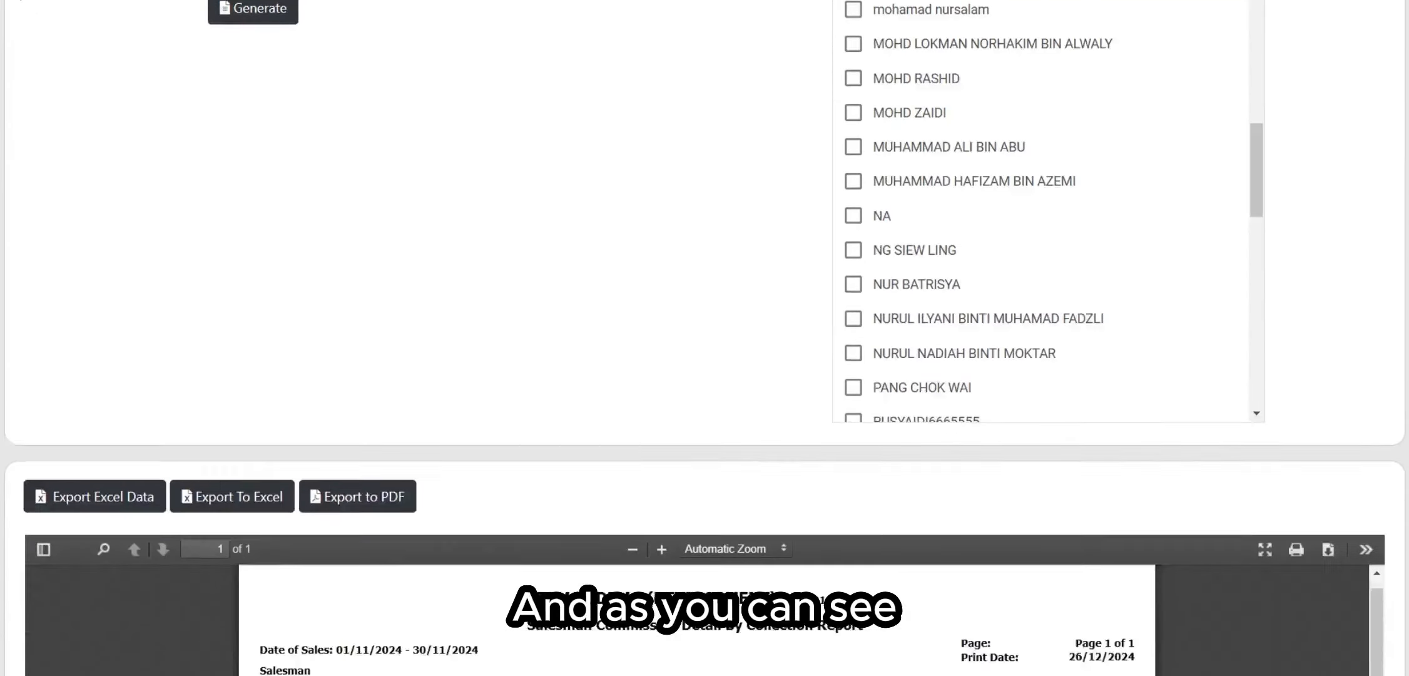
scroll(992, 381, down, 1)
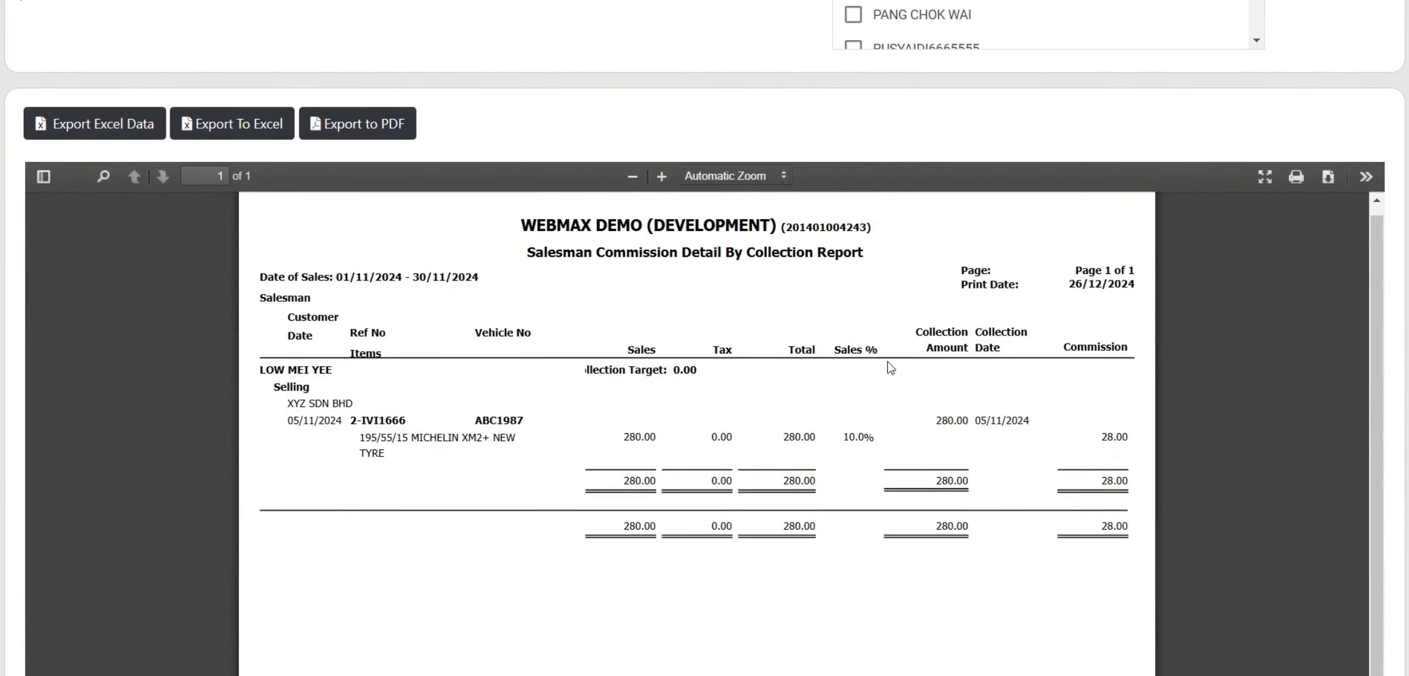
scroll(942, 533, down, 1)
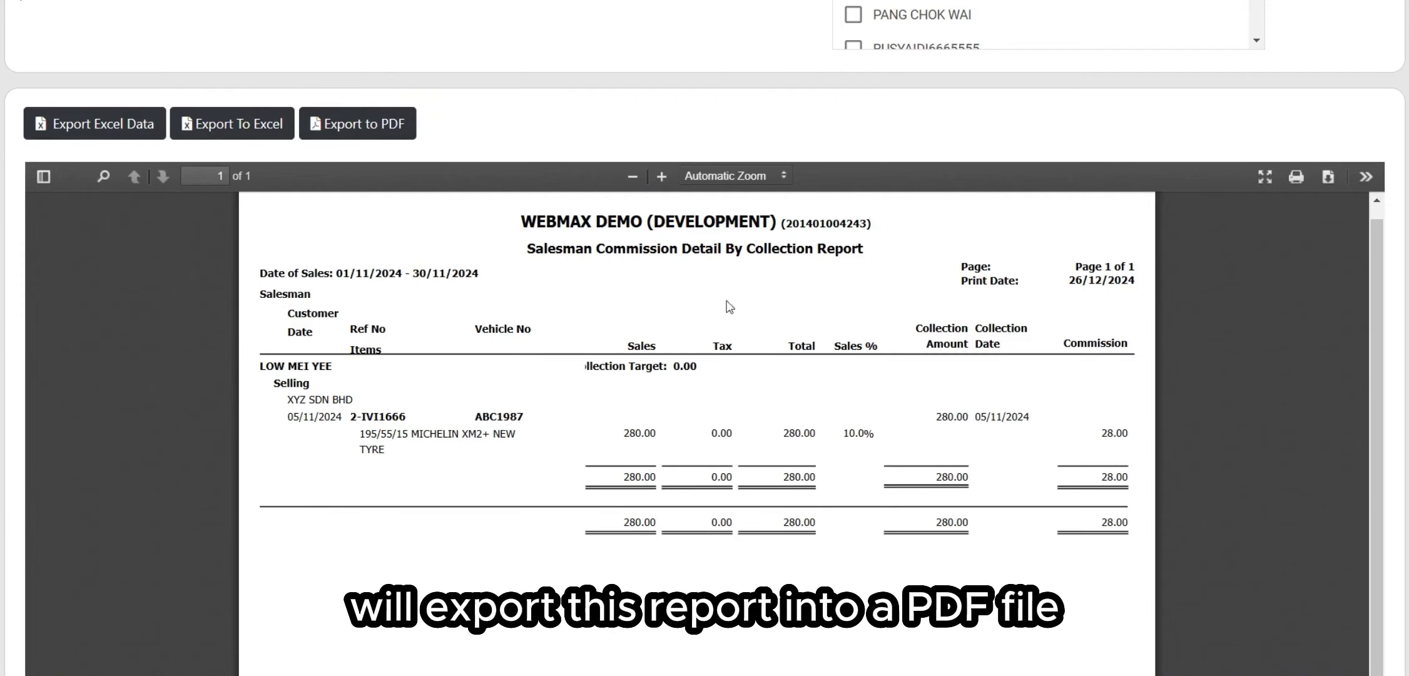
scroll(747, 147, up, 10)
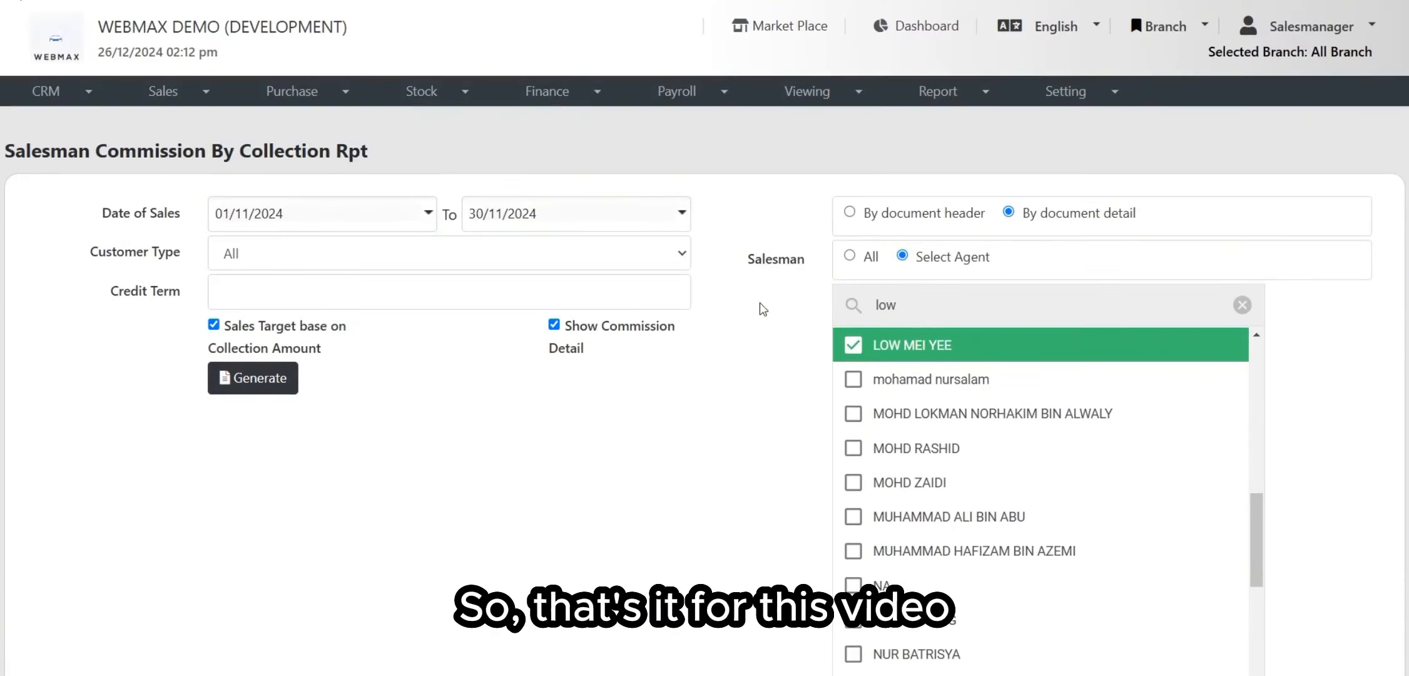